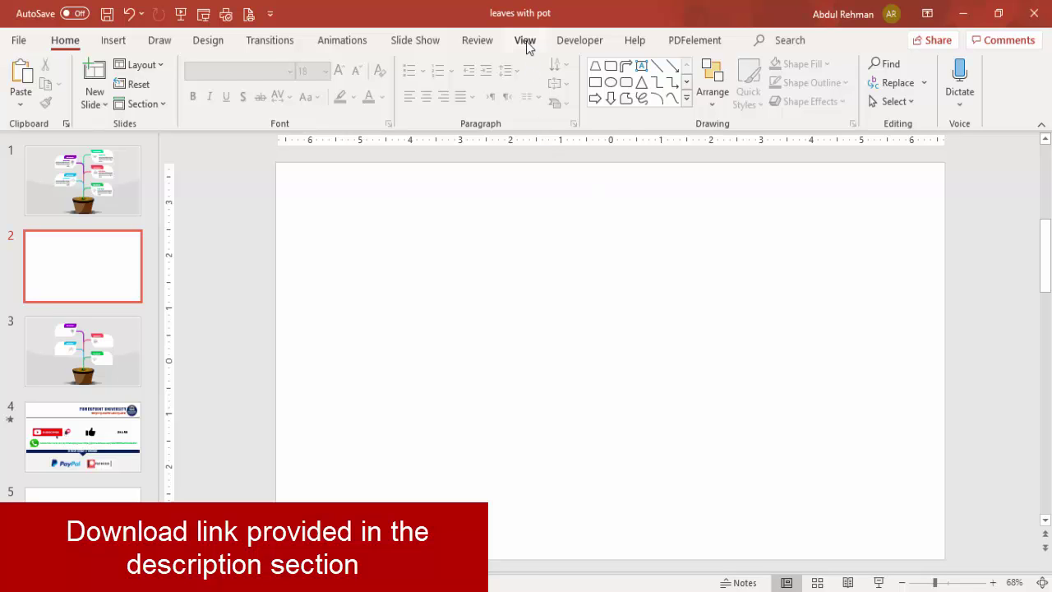
# Draw a trapezoid near the bottom centre of the slide.
pyautogui.click(312, 101)
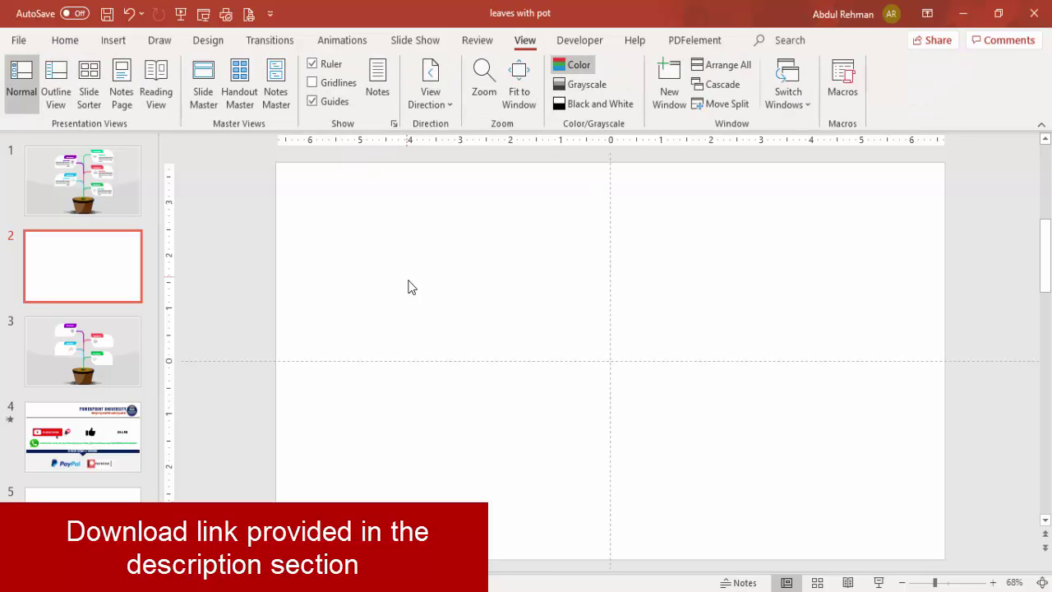
pyautogui.click(113, 40)
pyautogui.click(246, 92)
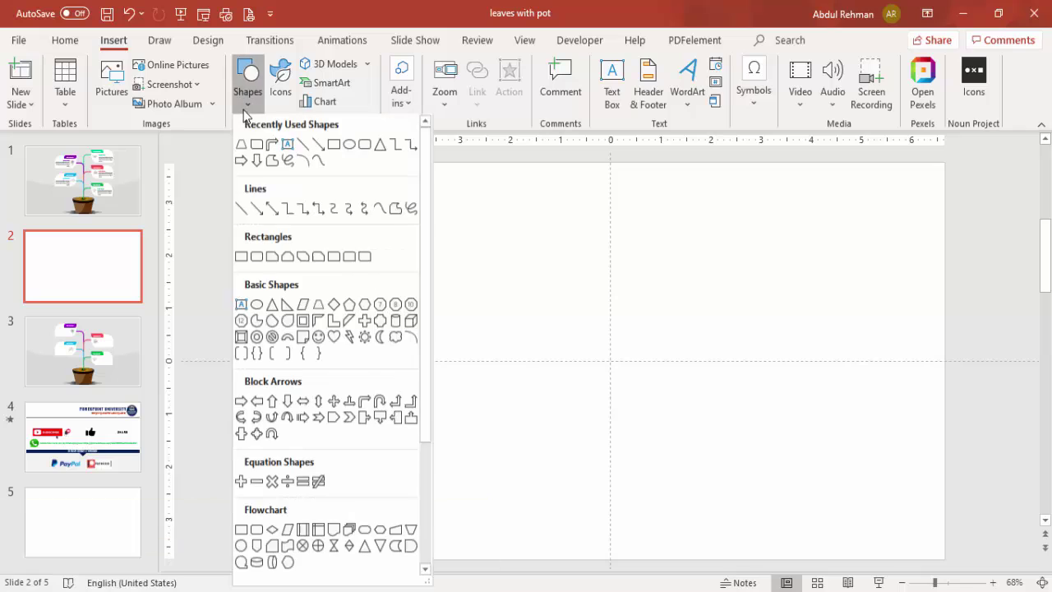
pyautogui.click(321, 309)
pyautogui.moveTo(580, 422); pyautogui.dragTo(679, 510)
# Give the trapezoid no outline and a dark brown fill.
pyautogui.click(420, 83)
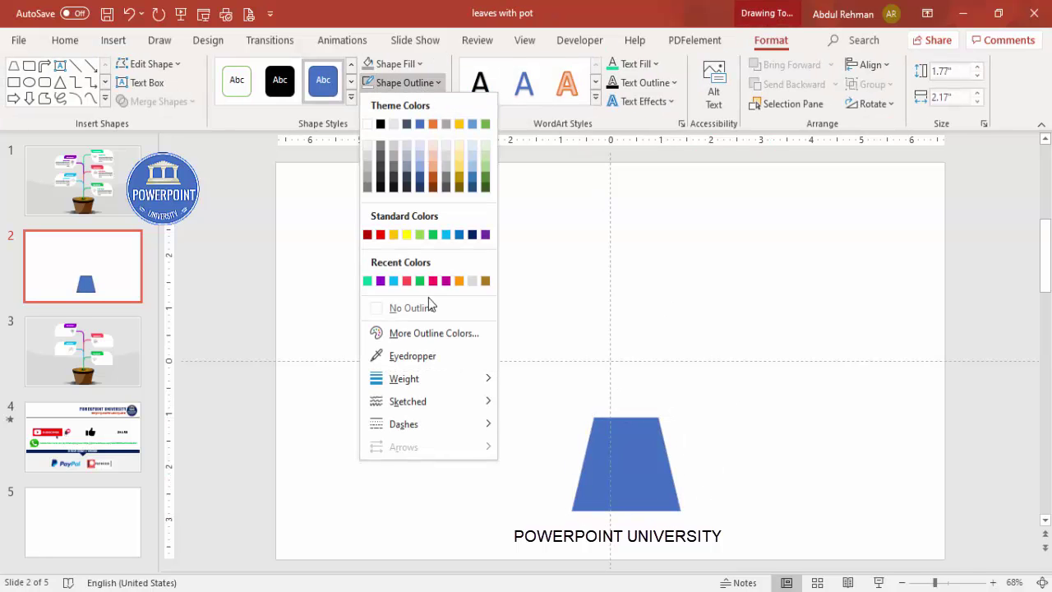
pyautogui.click(428, 305)
pyautogui.click(393, 64)
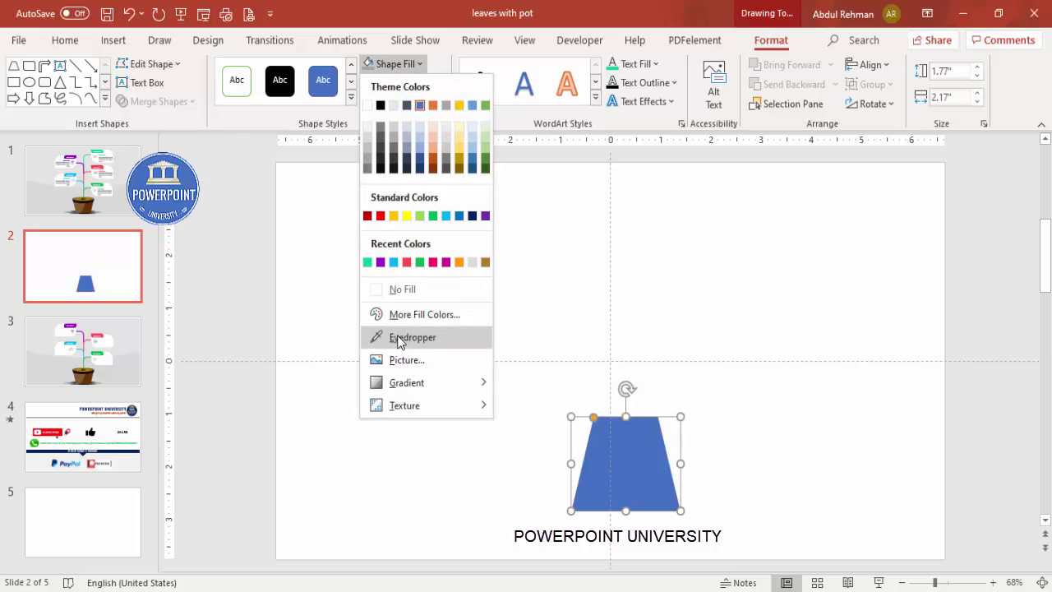
pyautogui.click(427, 315)
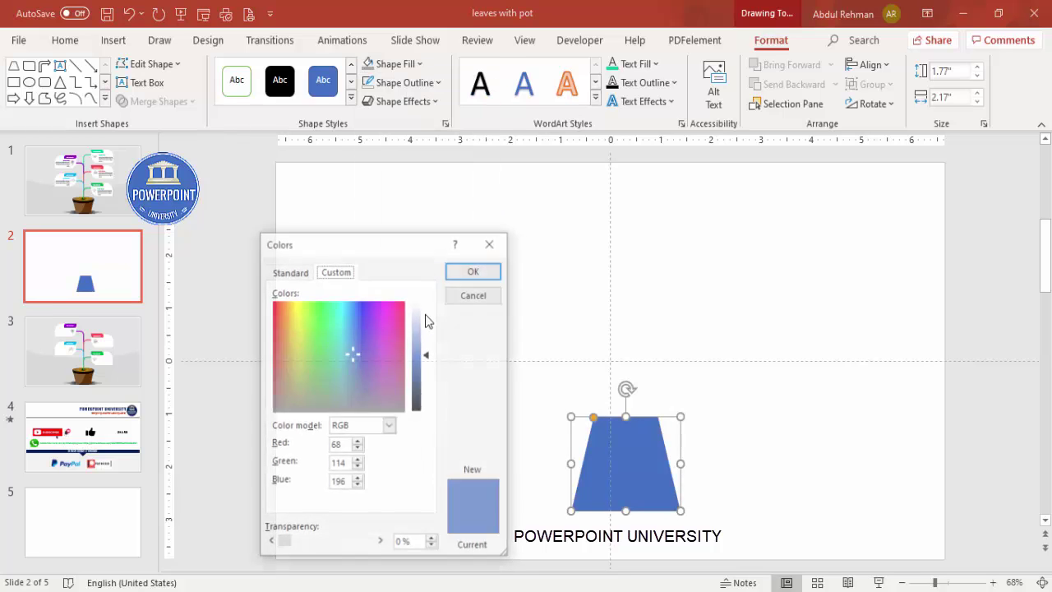
pyautogui.click(291, 272)
pyautogui.click(309, 425)
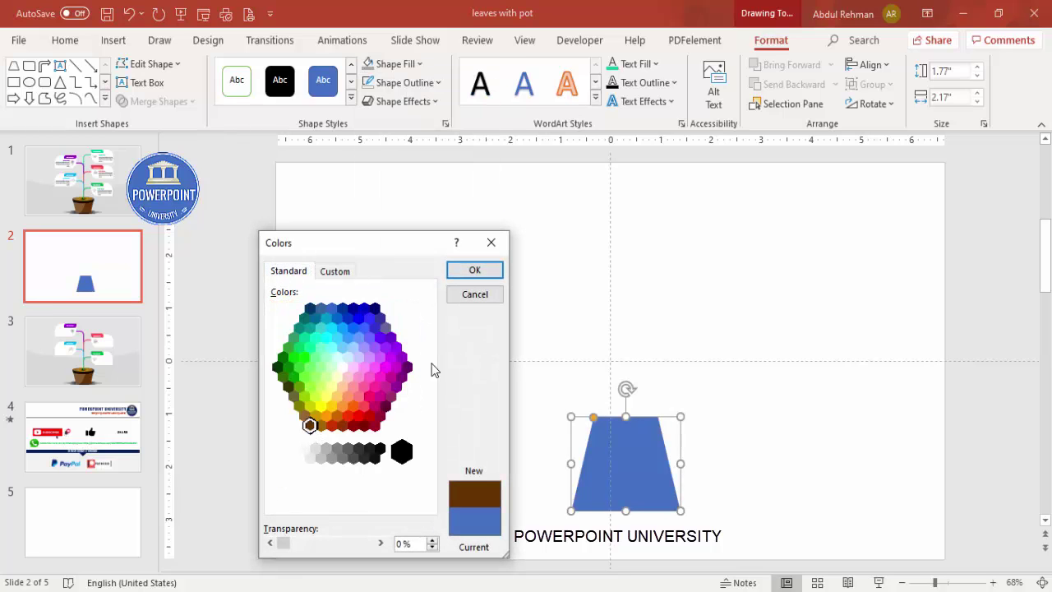
pyautogui.click(491, 268)
# Flip the trapezoid vertically into a pot and move it slightly lower and left.
pyautogui.click(870, 103)
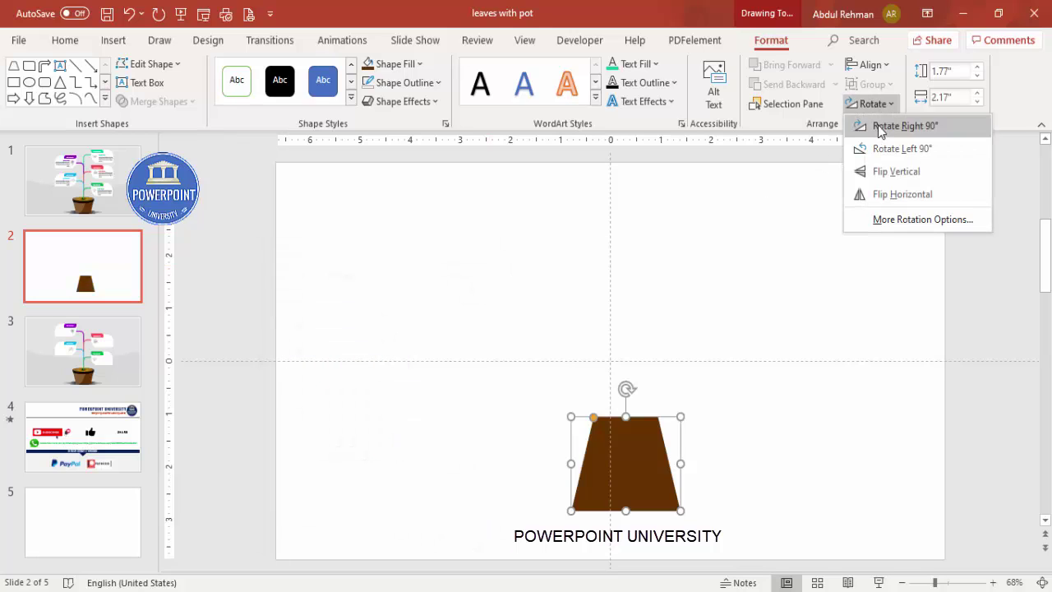
pyautogui.click(910, 172)
pyautogui.moveTo(658, 436); pyautogui.dragTo(628, 486)
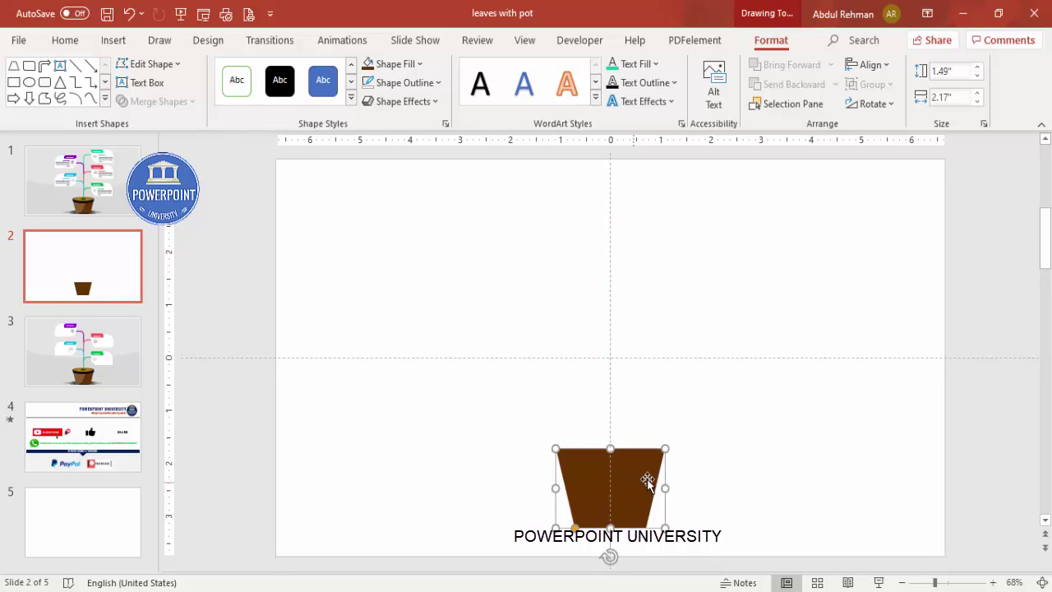
pyautogui.click(756, 481)
pyautogui.click(115, 40)
# Draw an oval across the pot's top and fill it lighter brown.
pyautogui.click(245, 103)
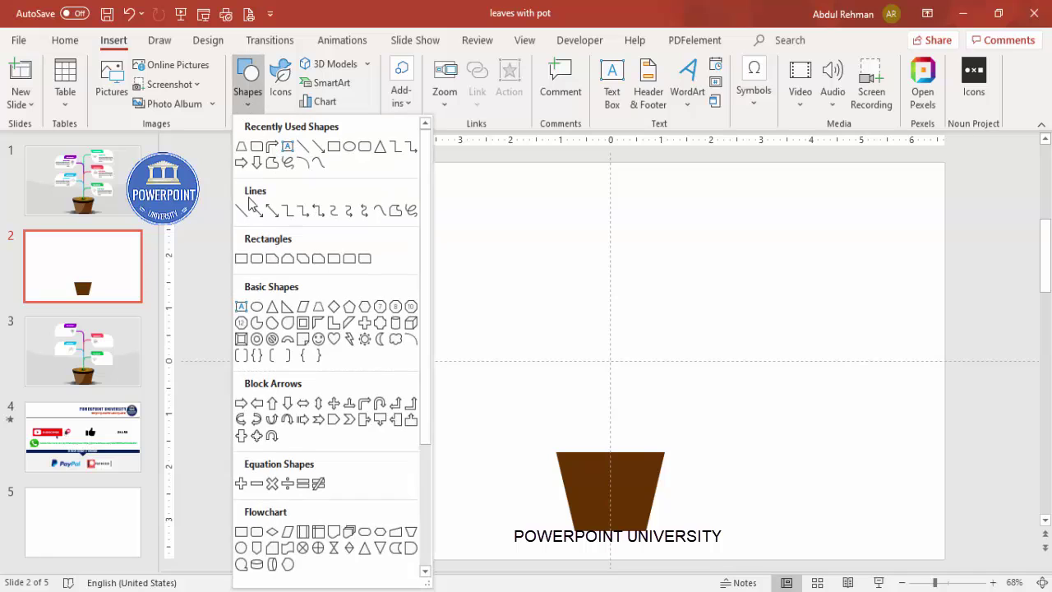
pyautogui.click(257, 307)
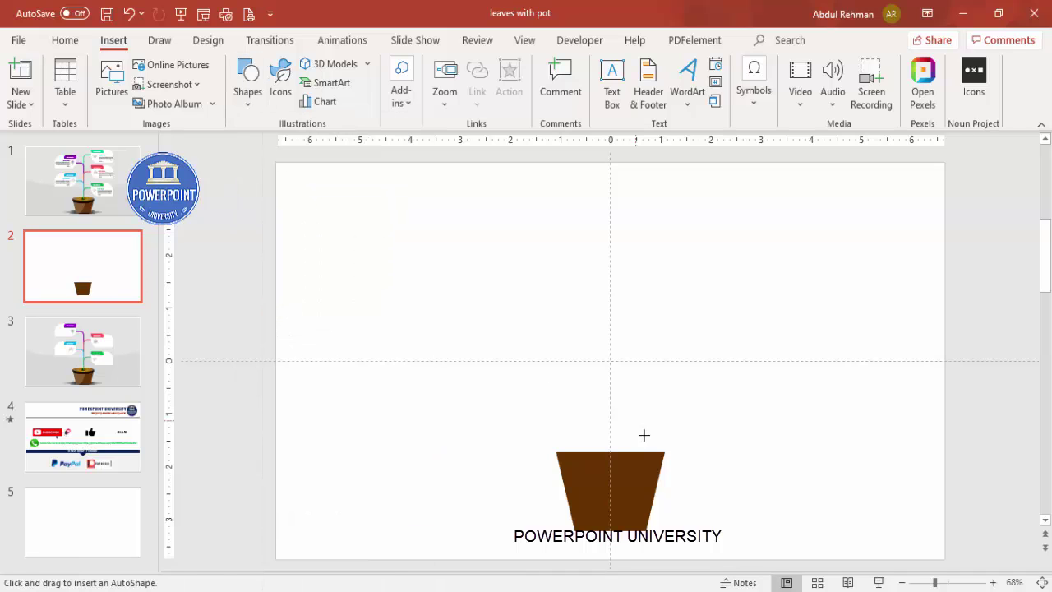
pyautogui.moveTo(664, 452); pyautogui.dragTo(550, 433)
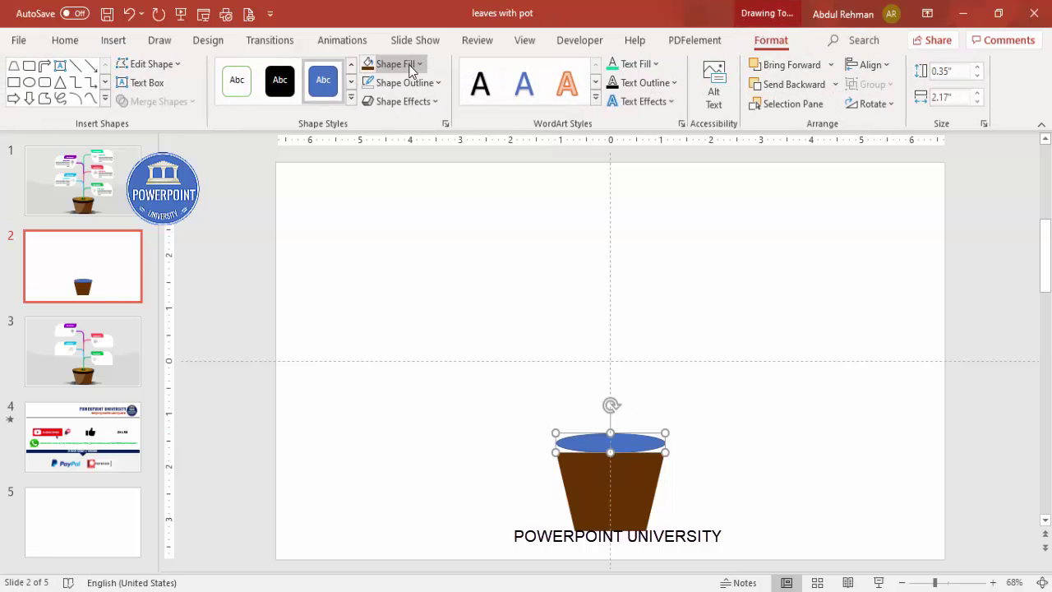
pyautogui.click(394, 64)
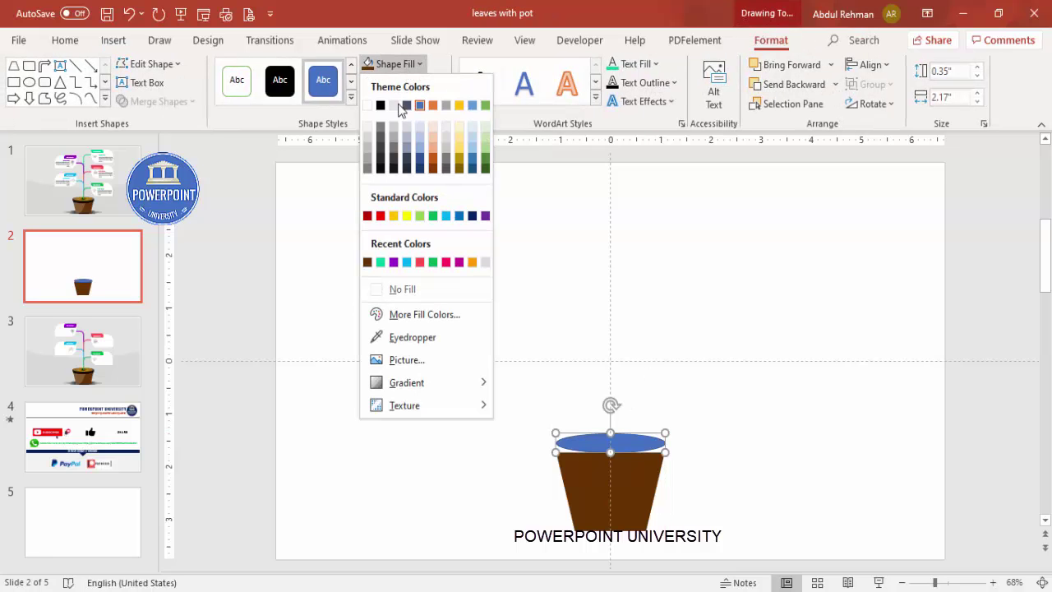
pyautogui.click(418, 317)
pyautogui.click(289, 273)
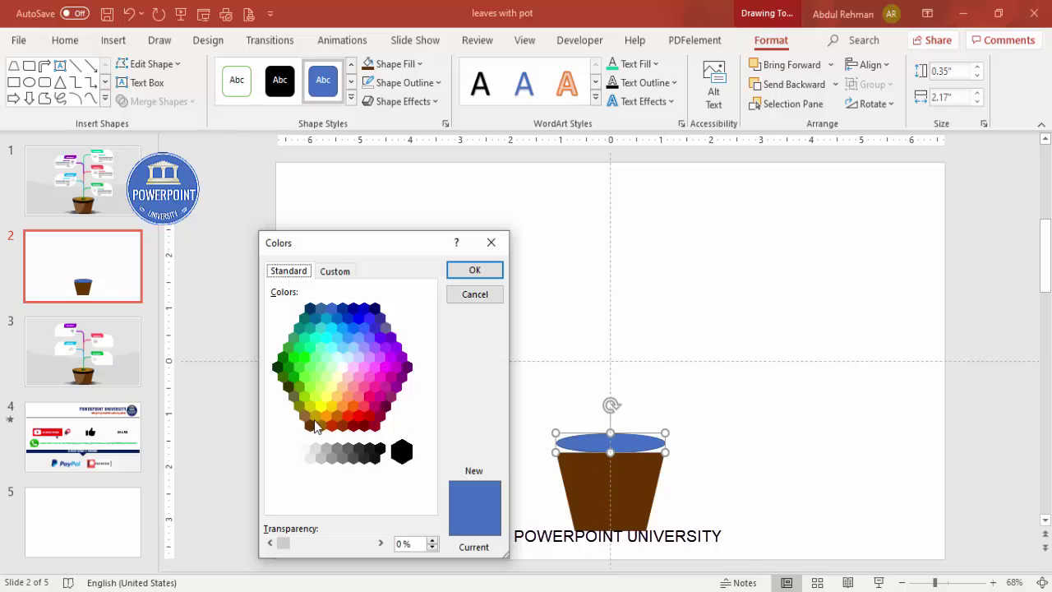
pyautogui.click(306, 419)
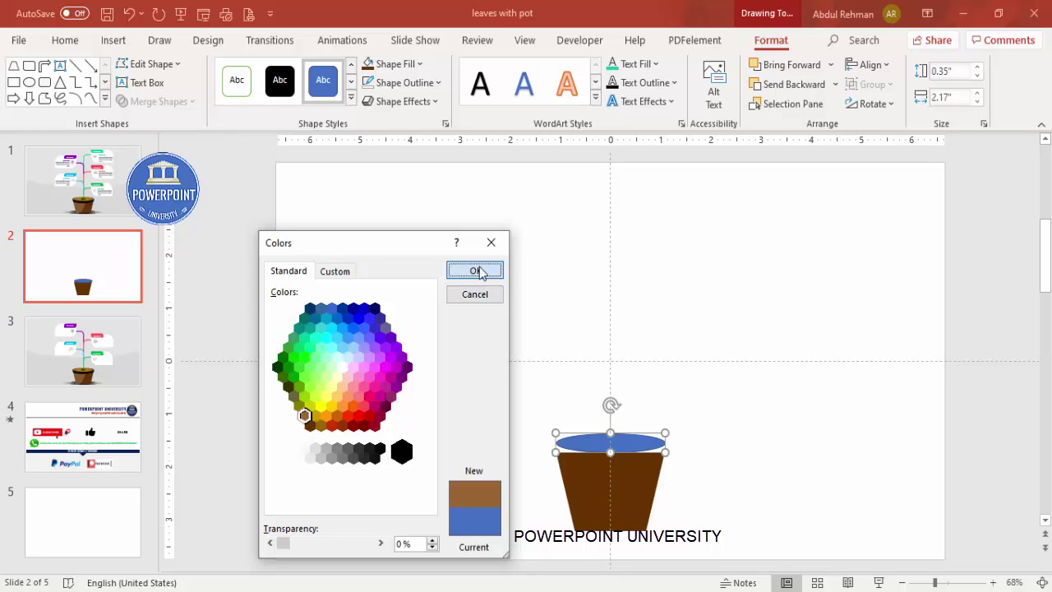
pyautogui.click(475, 271)
# Remove the oval's outline and seat it on the pot's top edge.
pyautogui.click(435, 83)
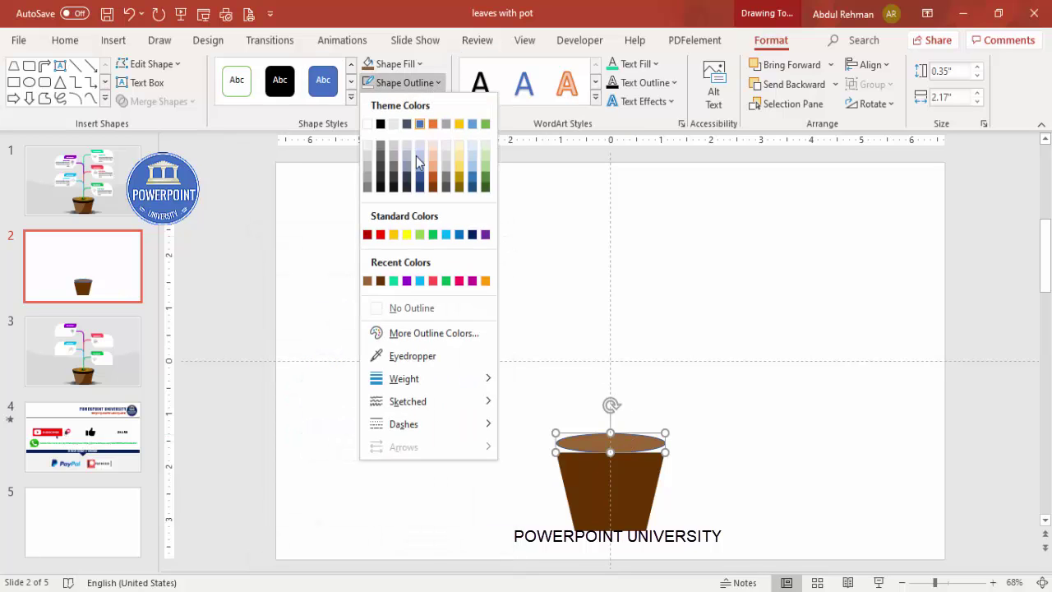
pyautogui.click(404, 305)
pyautogui.moveTo(626, 449); pyautogui.dragTo(625, 452)
pyautogui.click(718, 458)
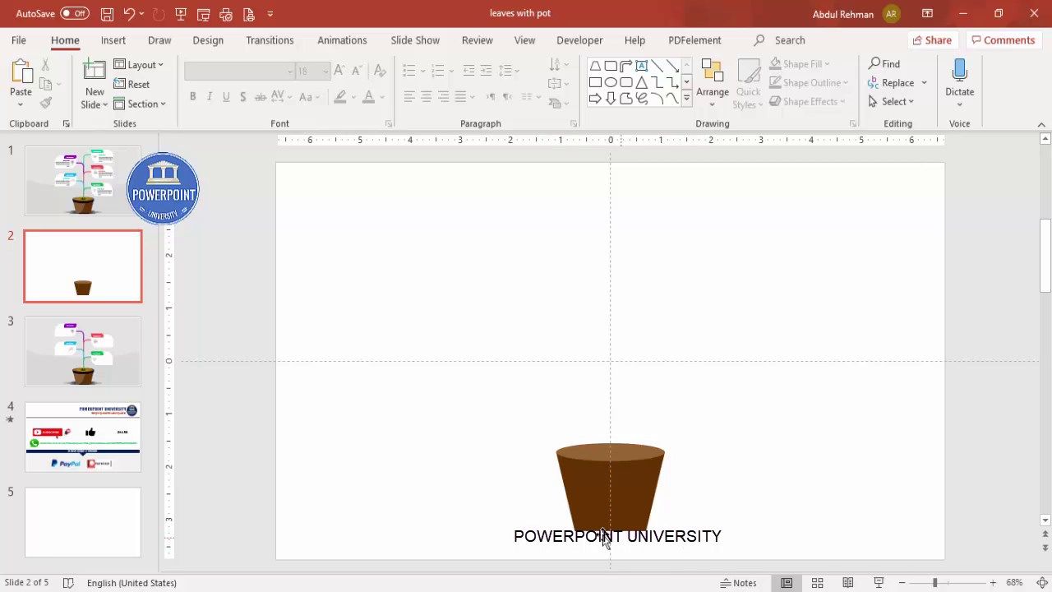
# Draw a flat, outline-free ellipse beneath the pot.
pyautogui.click(114, 40)
pyautogui.click(245, 92)
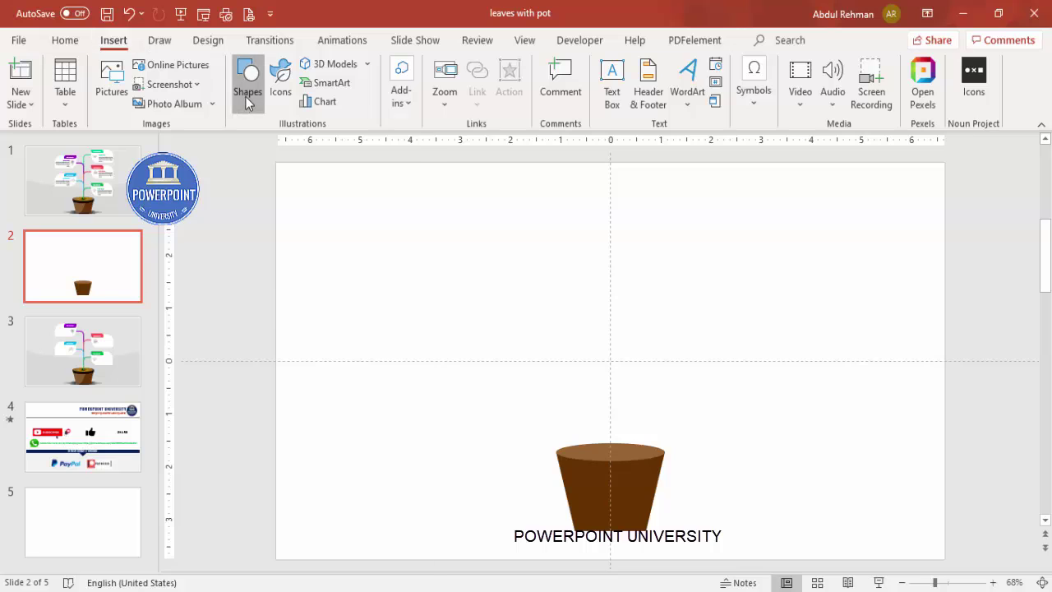
pyautogui.click(250, 308)
pyautogui.moveTo(511, 518); pyautogui.dragTo(756, 547)
pyautogui.moveTo(673, 532); pyautogui.dragTo(658, 531)
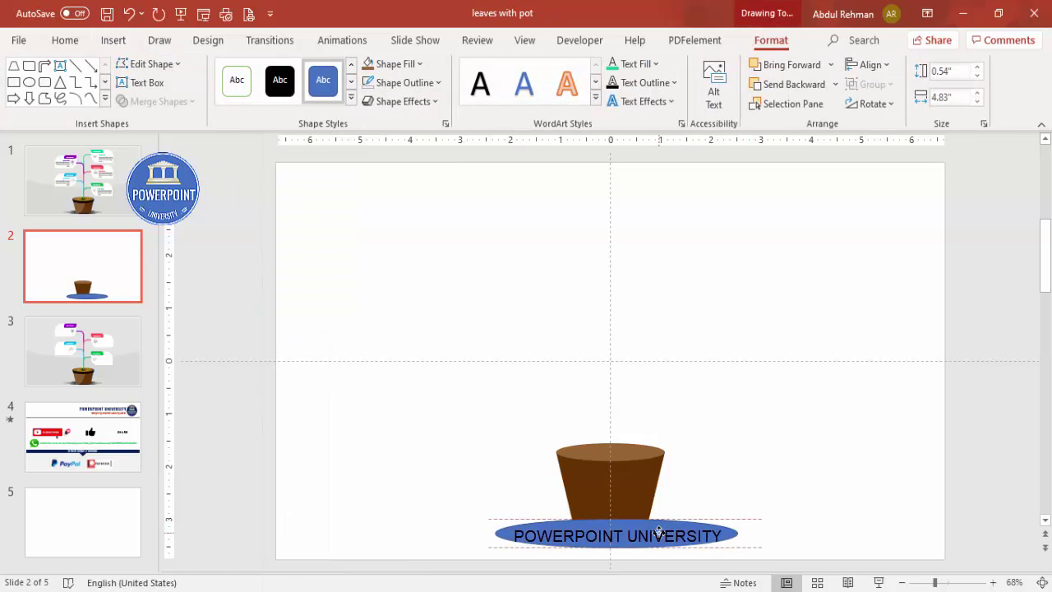
pyautogui.click(429, 83)
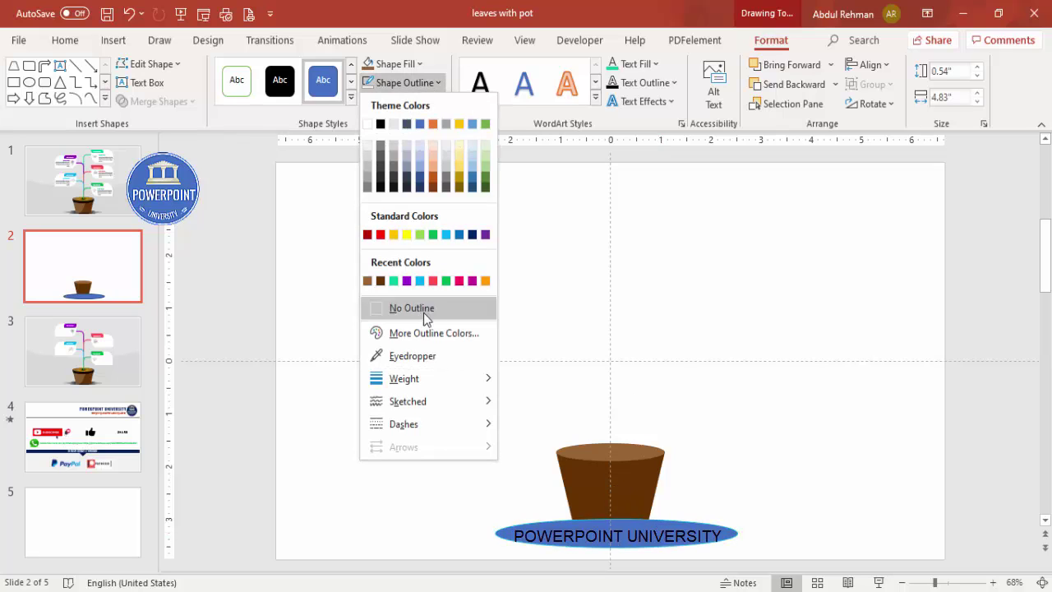
pyautogui.click(423, 309)
# Give the ellipse a radial gradient fill radiating from the centre.
pyautogui.rightClick(669, 536)
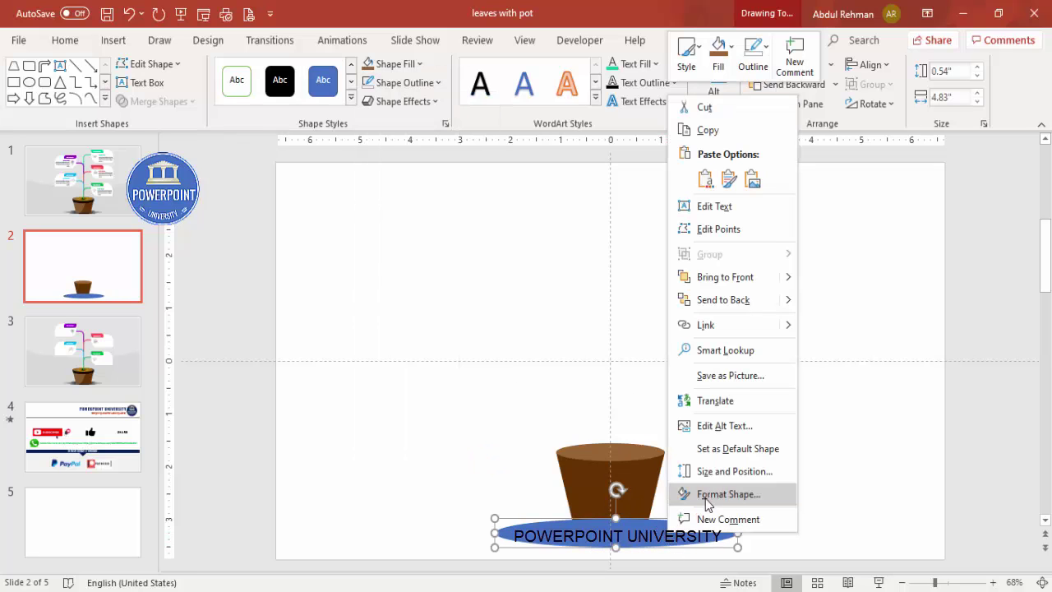
pyautogui.click(729, 494)
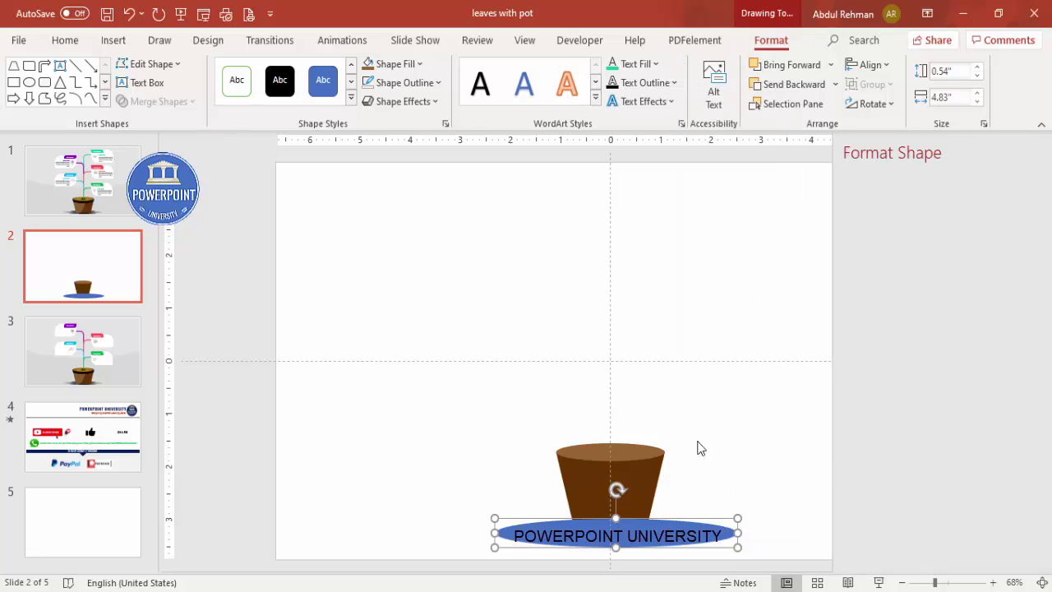
pyautogui.click(920, 302)
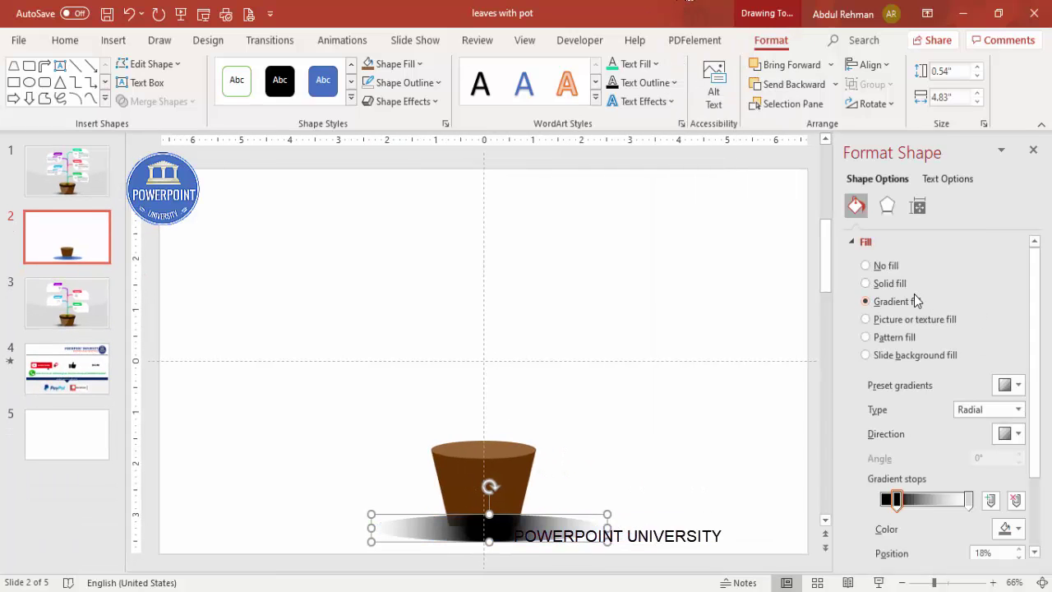
pyautogui.moveTo(1039, 470); pyautogui.dragTo(1039, 504)
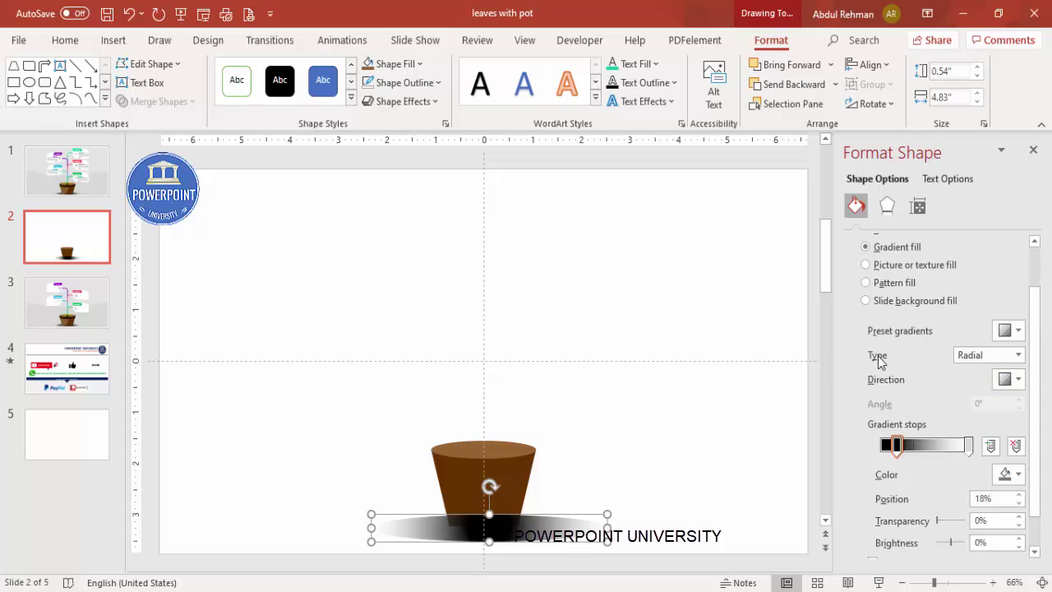
pyautogui.click(1017, 355)
pyautogui.click(982, 389)
pyautogui.click(1012, 379)
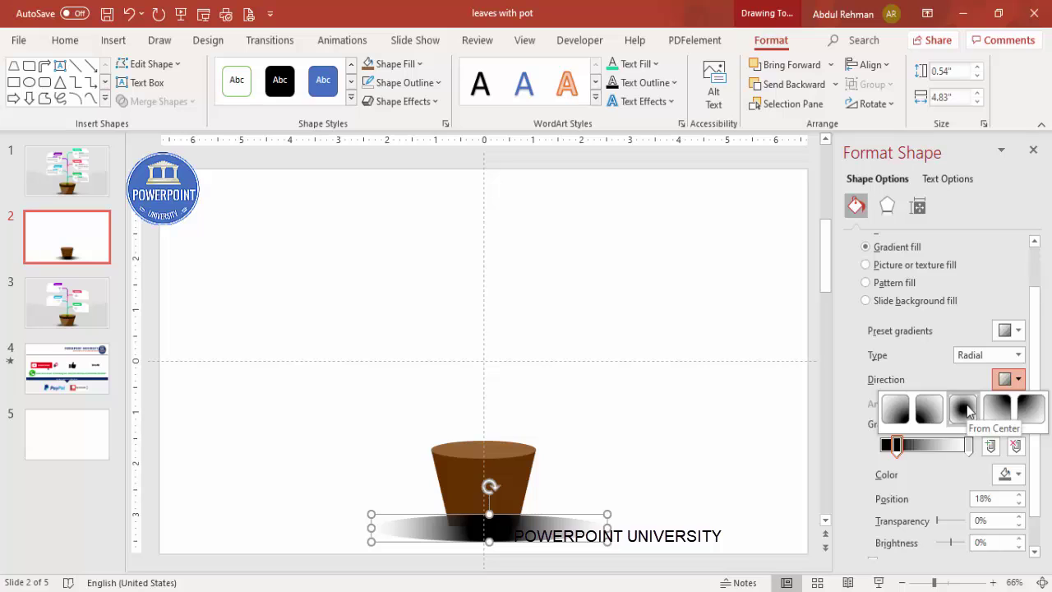
pyautogui.click(963, 408)
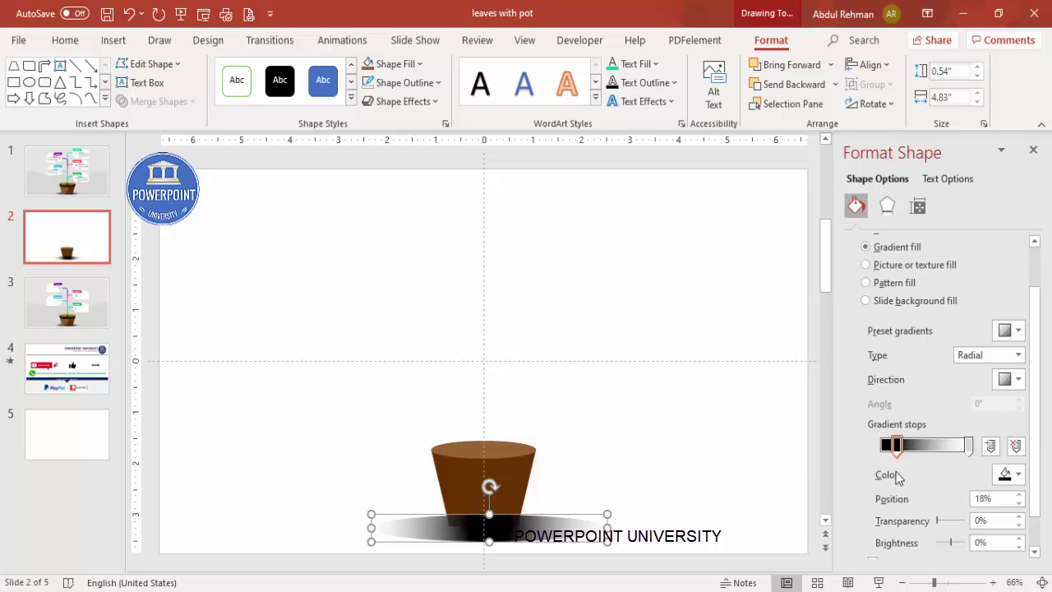
pyautogui.click(729, 293)
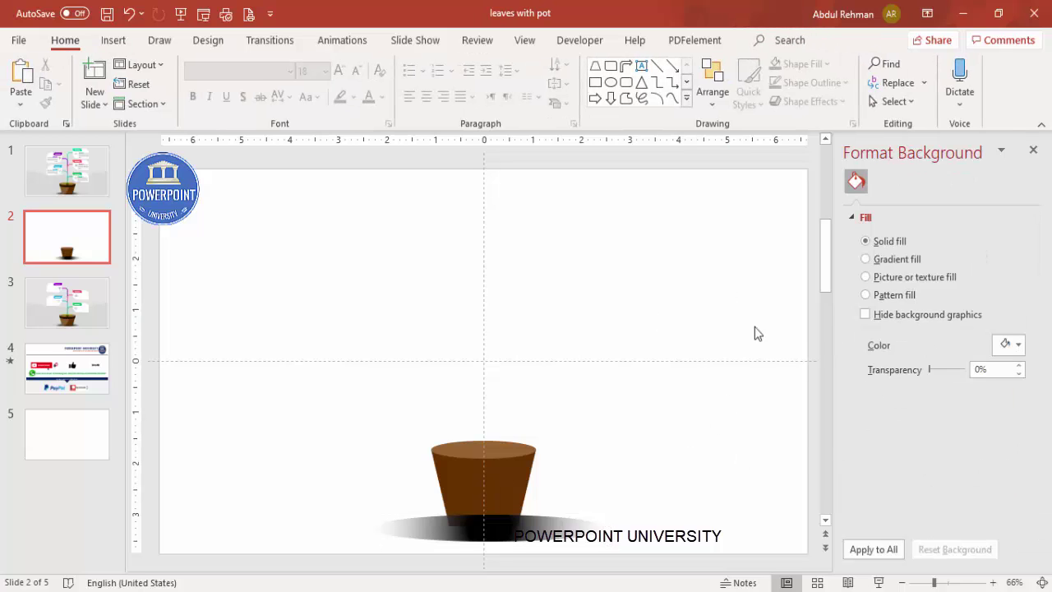
# Change the slide background colour to a darker grey theme swatch.
pyautogui.click(1010, 345)
pyautogui.click(923, 162)
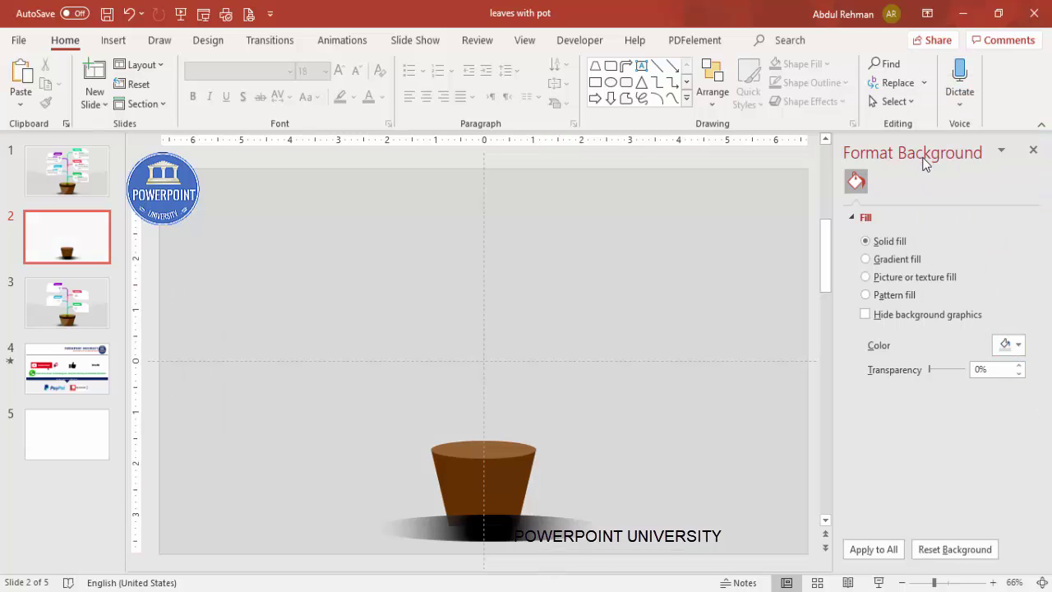
pyautogui.click(1011, 344)
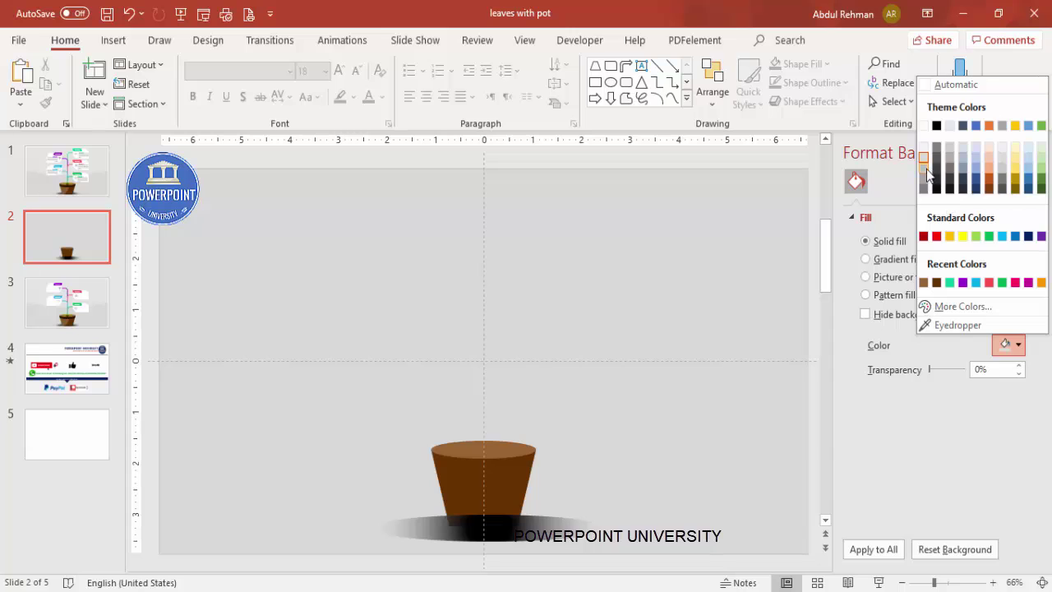
pyautogui.click(923, 175)
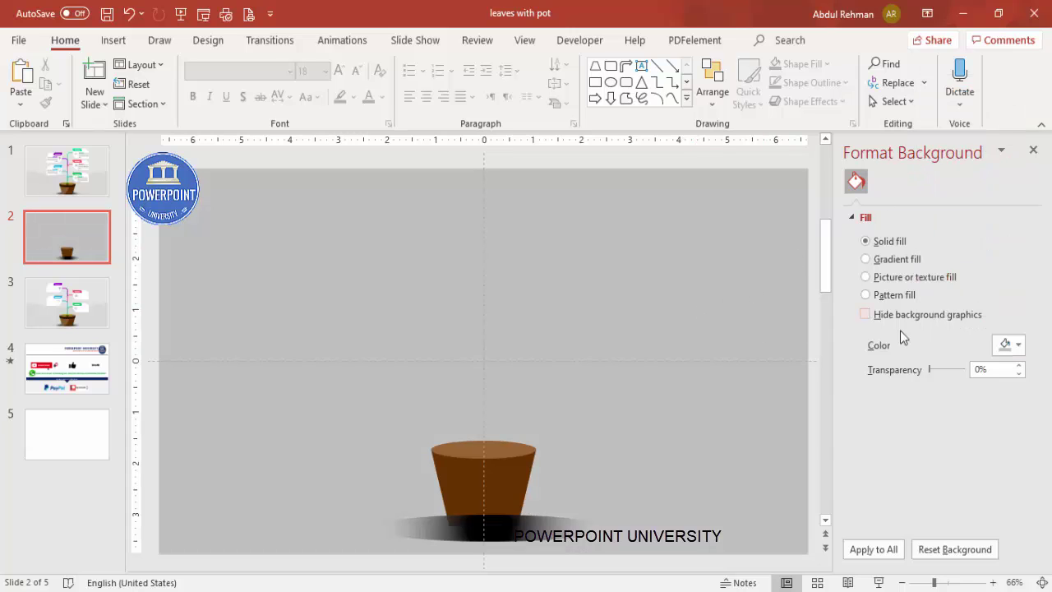
# Set the shadow's second gradient stop to the slide's grey at 100% transparency.
pyautogui.click(538, 528)
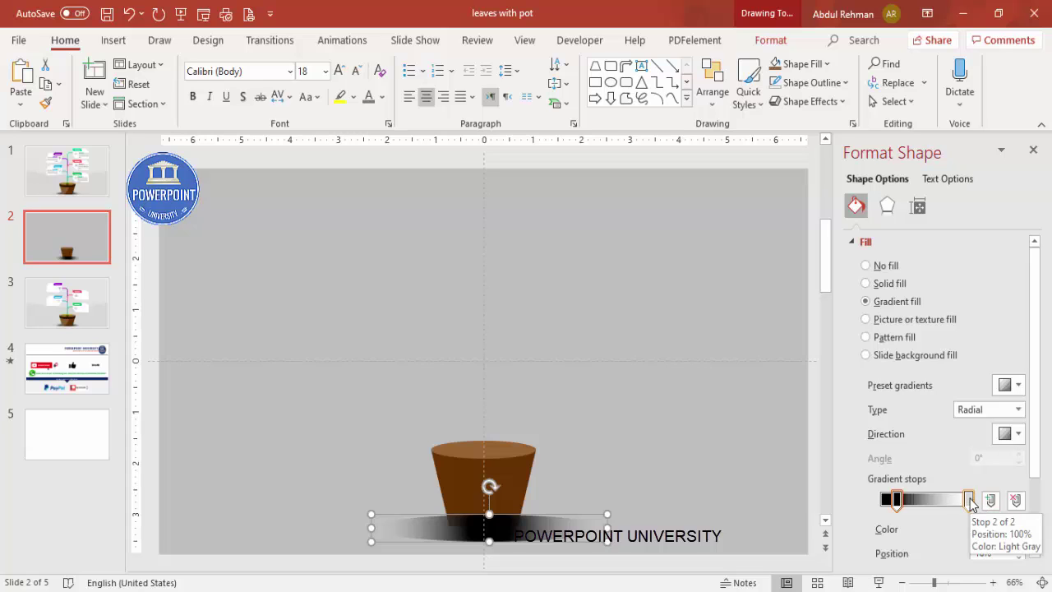
pyautogui.click(969, 500)
pyautogui.moveTo(1035, 460); pyautogui.dragTo(1038, 502)
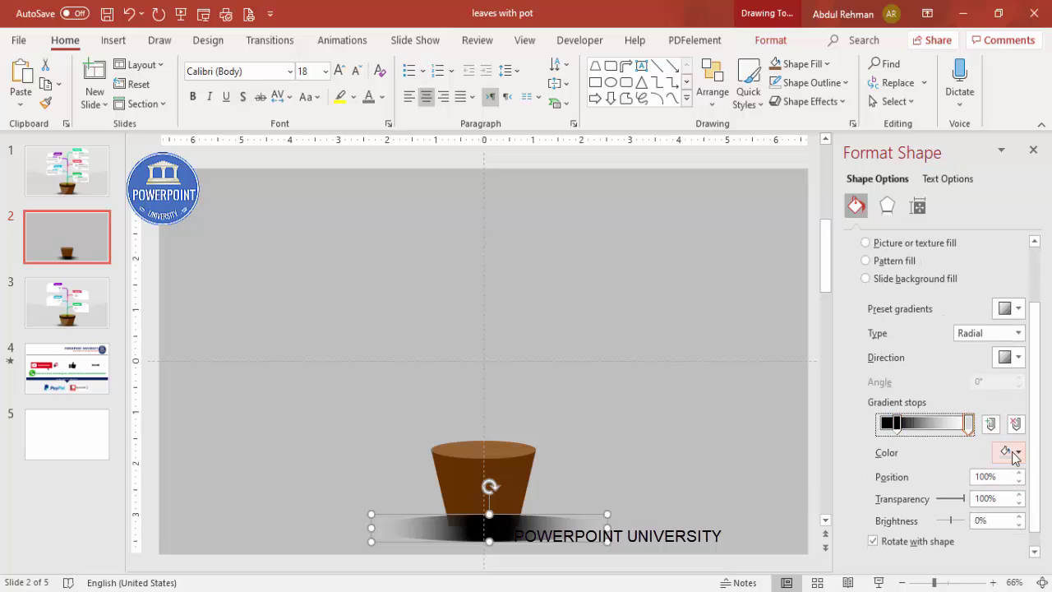
pyautogui.click(1014, 454)
pyautogui.click(947, 432)
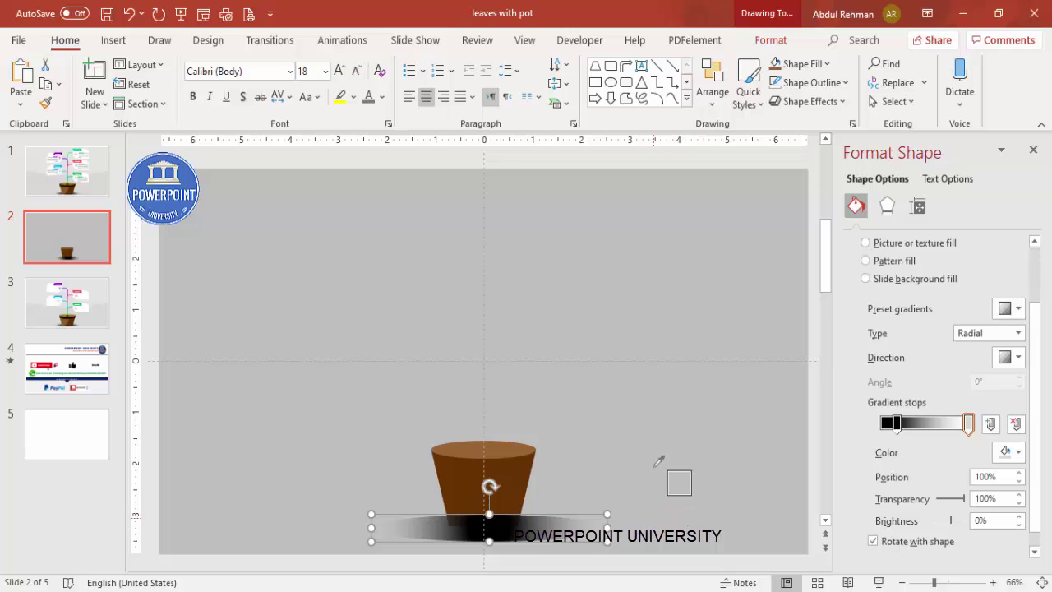
pyautogui.click(657, 526)
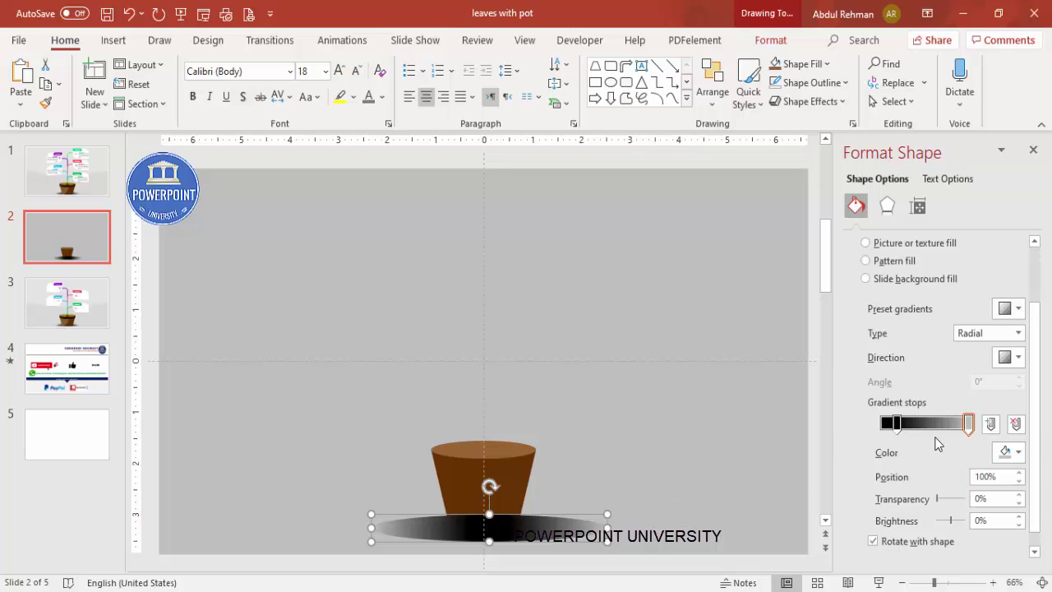
pyautogui.moveTo(936, 499); pyautogui.dragTo(1004, 502)
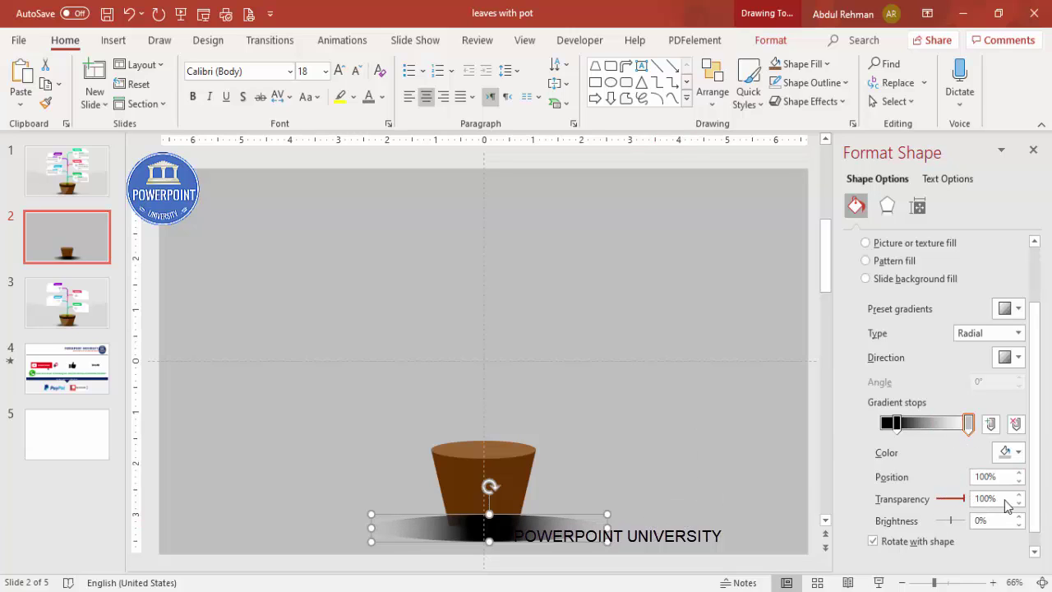
# Give the shadow 8 pt soft edges and reposition it under the pot.
pyautogui.click(887, 207)
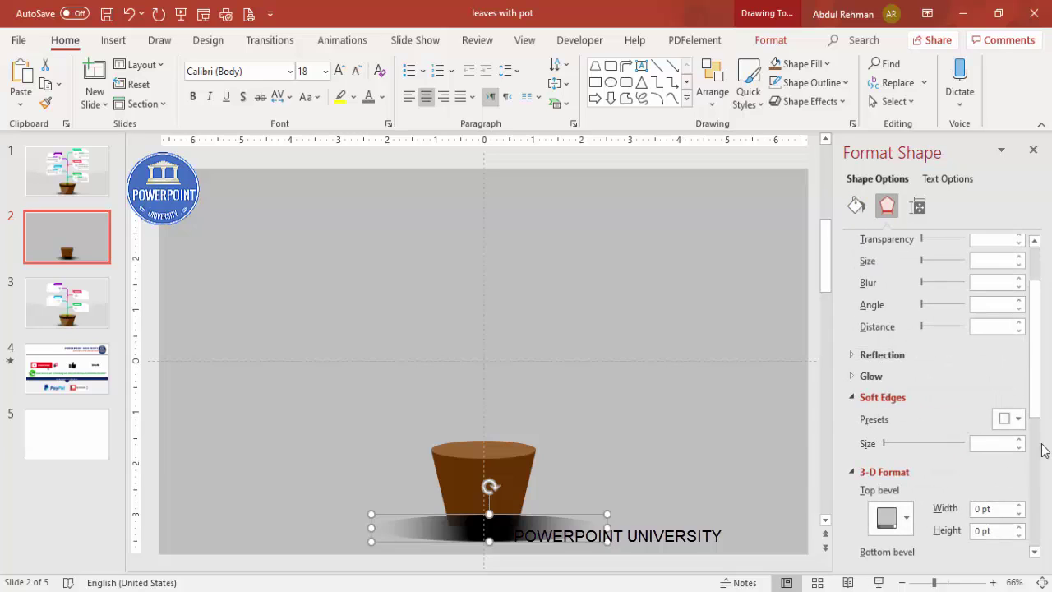
pyautogui.click(1020, 440)
pyautogui.click(1020, 440)
pyautogui.click(1020, 440)
pyautogui.click(1020, 440)
pyautogui.moveTo(543, 530); pyautogui.dragTo(547, 528)
# Send the shadow behind the pot, nudge it up, then move pot and shadow down together.
pyautogui.click(776, 40)
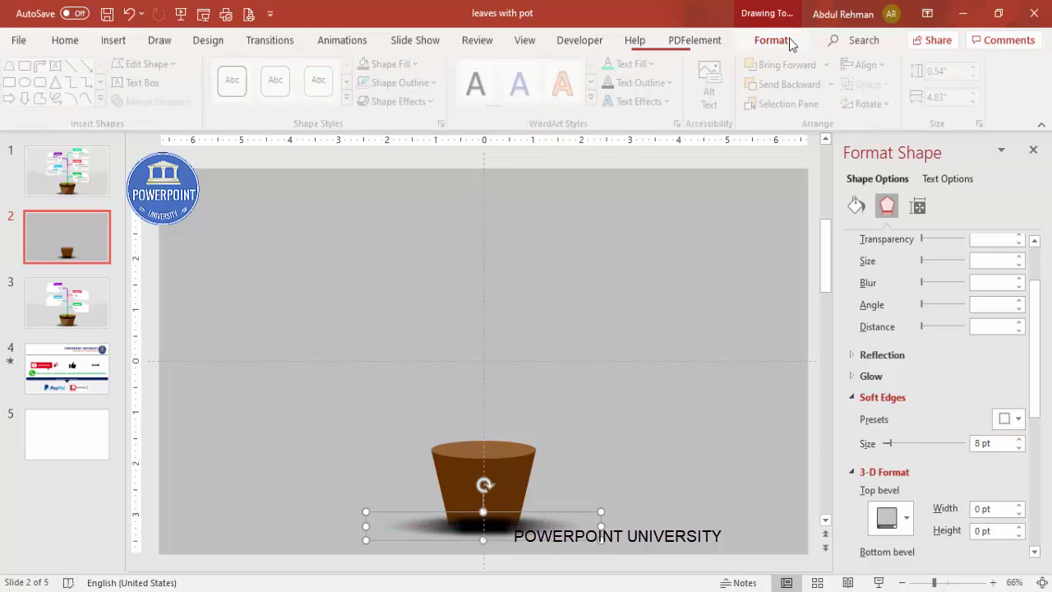
pyautogui.click(835, 84)
pyautogui.click(796, 125)
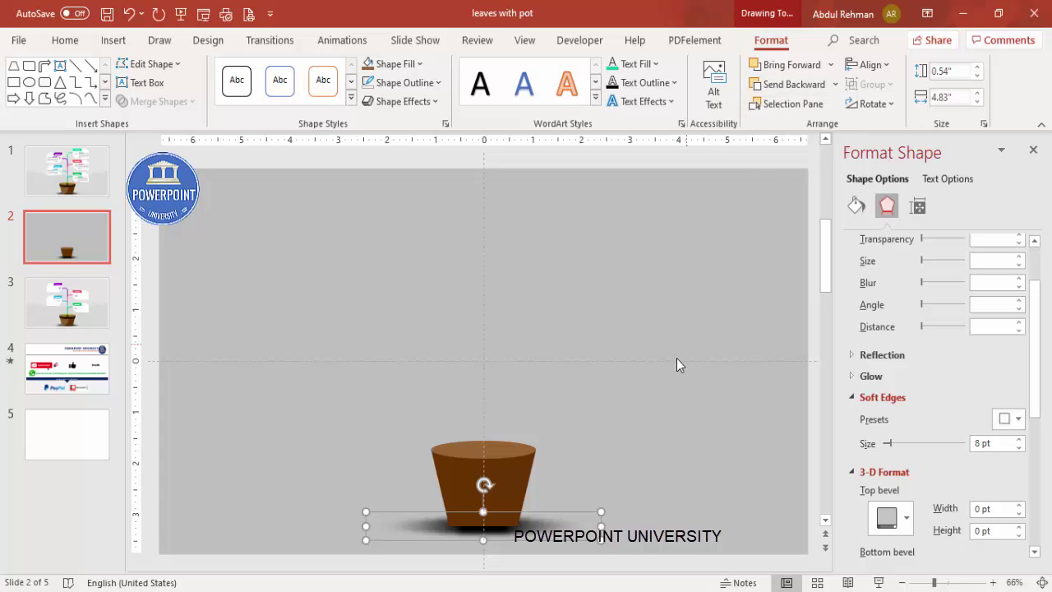
pyautogui.click(679, 364)
pyautogui.click(508, 521)
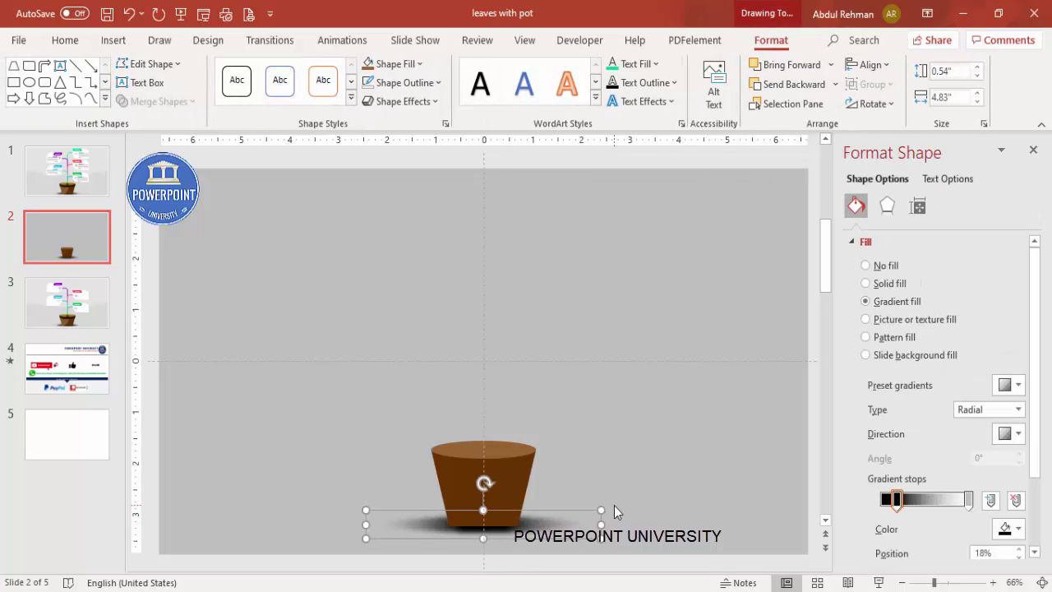
pyautogui.hotkey('ctrl', 'Up')
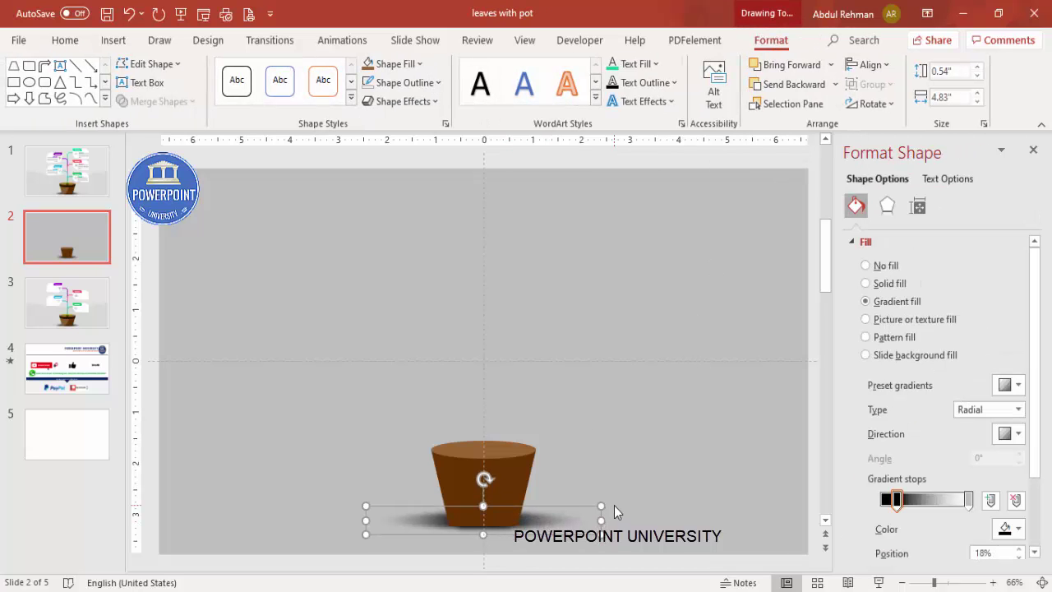
pyautogui.click(604, 460)
pyautogui.moveTo(331, 392); pyautogui.dragTo(683, 585)
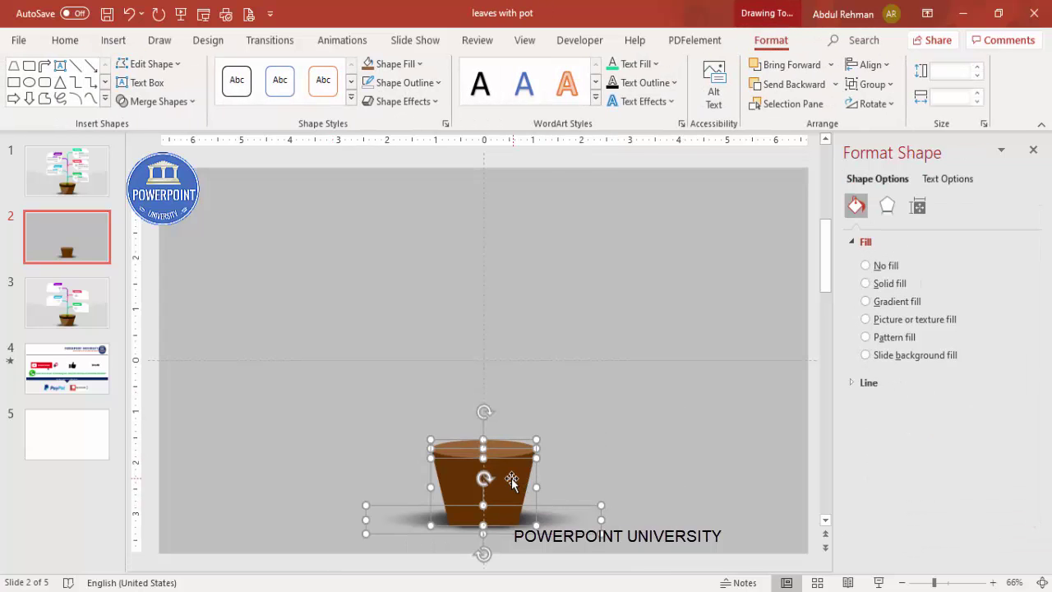
pyautogui.moveTo(511, 478); pyautogui.dragTo(510, 494)
pyautogui.click(617, 440)
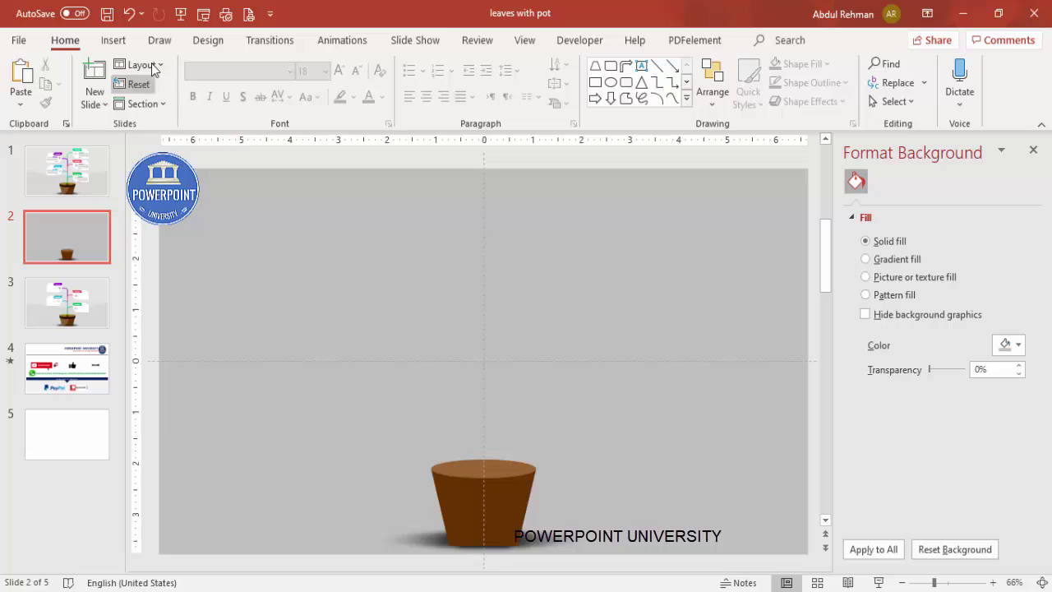
pyautogui.click(114, 39)
# Draw a bent arrow rising from the pot's rim.
pyautogui.click(250, 114)
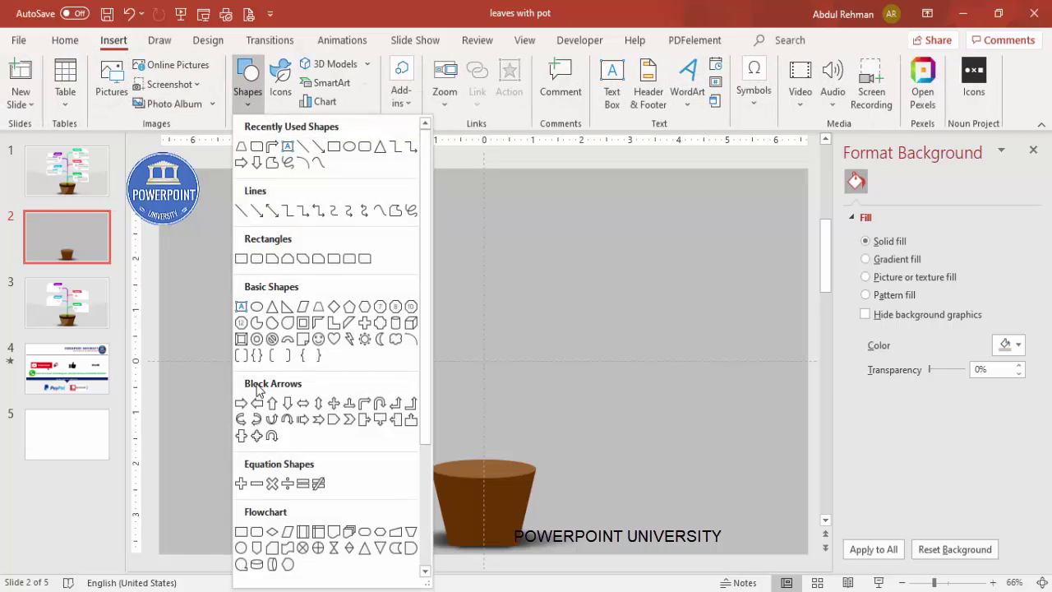
pyautogui.click(364, 404)
pyautogui.moveTo(498, 442)
pyautogui.mouseDown()
pyautogui.moveTo(500, 357)
pyautogui.moveTo(553, 350)
pyautogui.mouseUp()
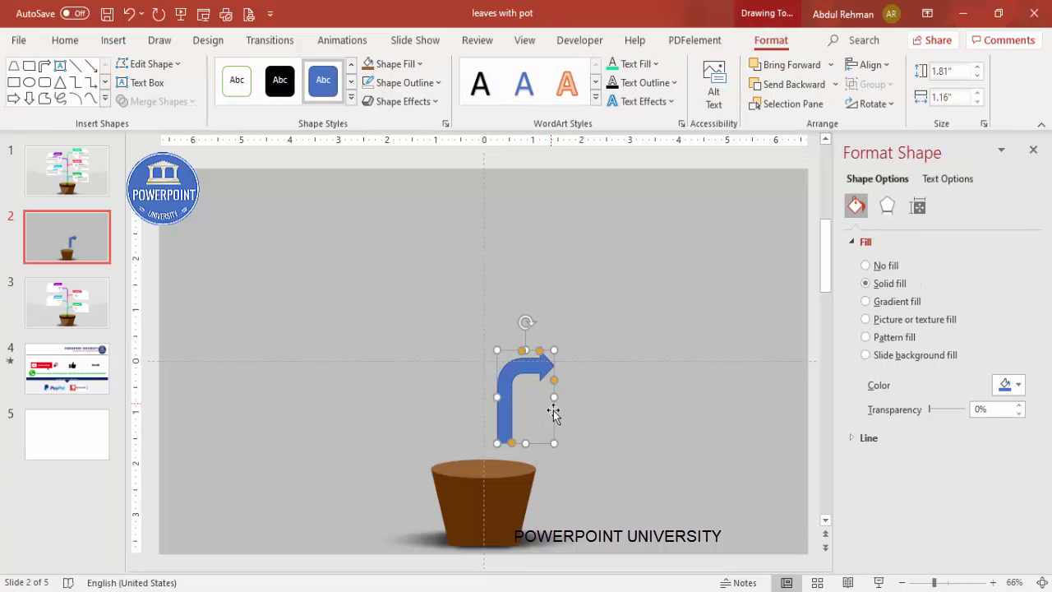
pyautogui.moveTo(512, 399)
pyautogui.mouseDown()
pyautogui.moveTo(496, 424)
pyautogui.moveTo(545, 415)
pyautogui.mouseUp()
# Thin the bent arrow's shaft and flatten its head into a thin tip.
pyautogui.moveTo(497, 471); pyautogui.dragTo(484, 469)
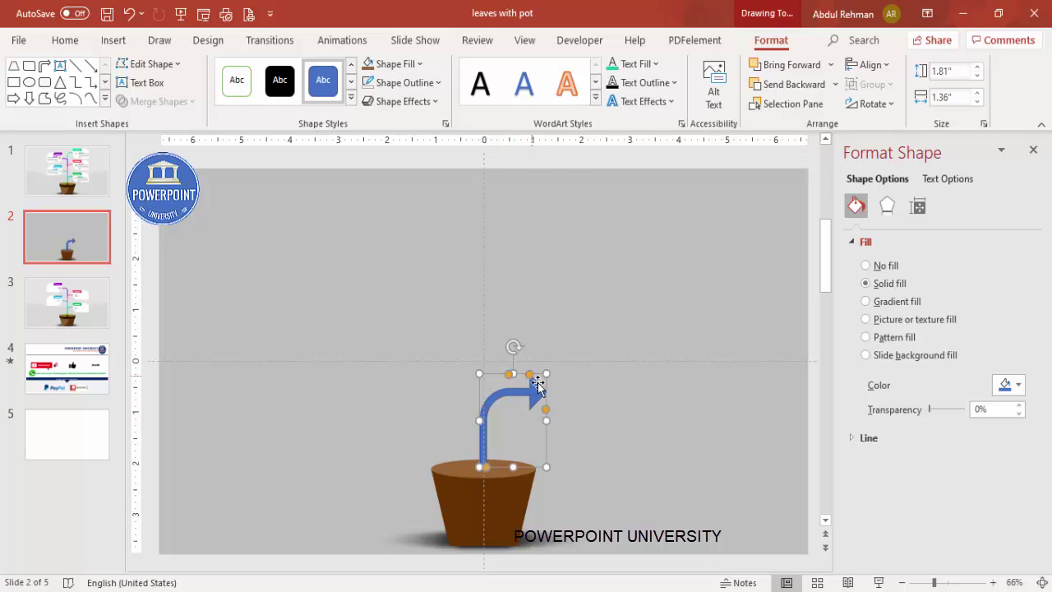
pyautogui.moveTo(530, 376); pyautogui.dragTo(550, 379)
pyautogui.click(594, 400)
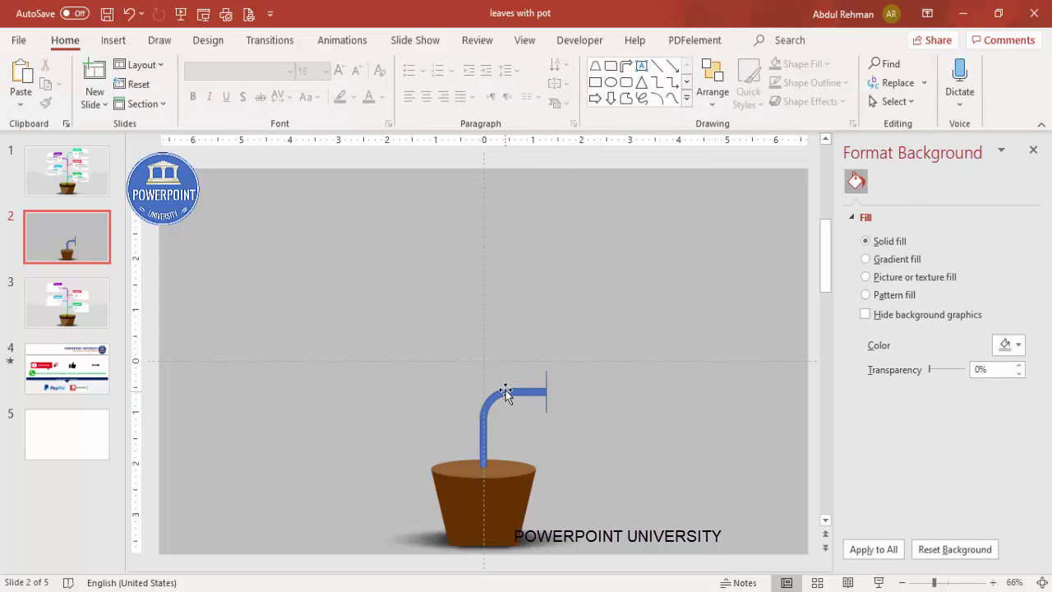
pyautogui.click(505, 391)
pyautogui.moveTo(545, 411); pyautogui.dragTo(548, 375)
pyautogui.click(578, 381)
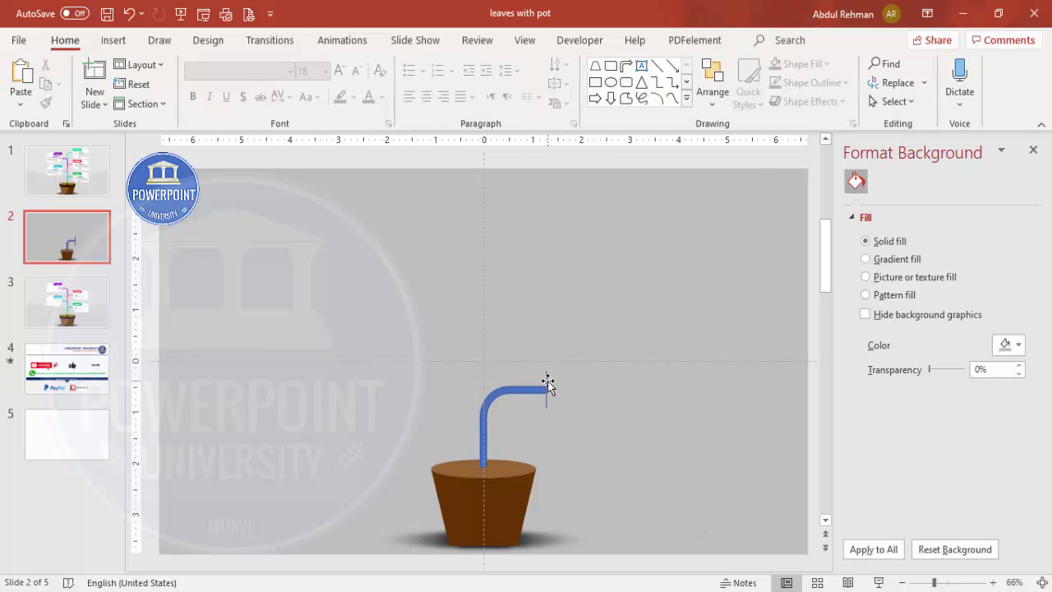
pyautogui.click(547, 380)
pyautogui.moveTo(548, 376); pyautogui.dragTo(552, 378)
pyautogui.click(602, 384)
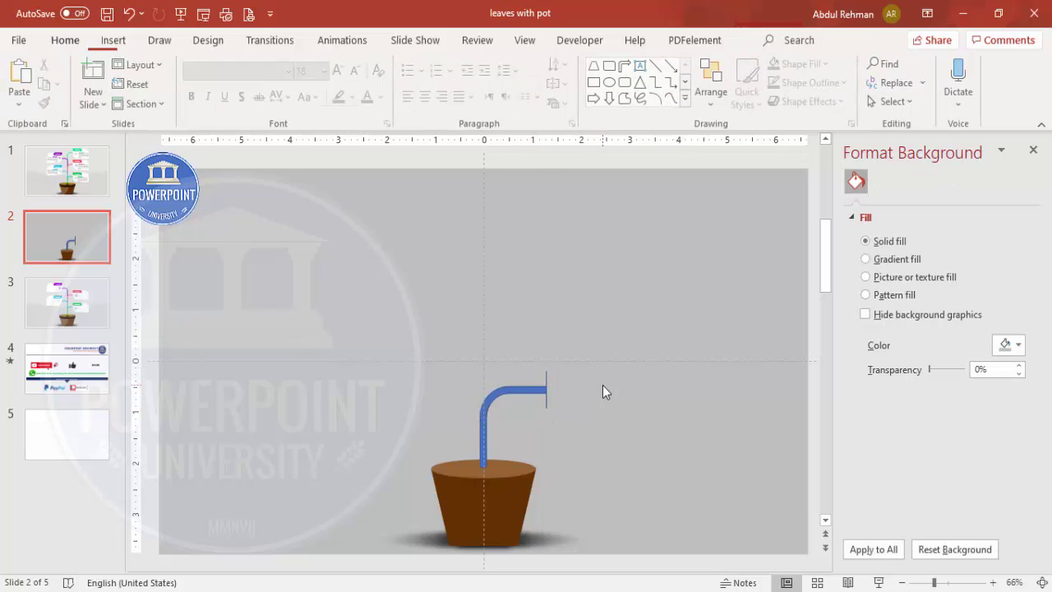
# Draw a rectangle covering the stem's arrowhead.
pyautogui.click(114, 40)
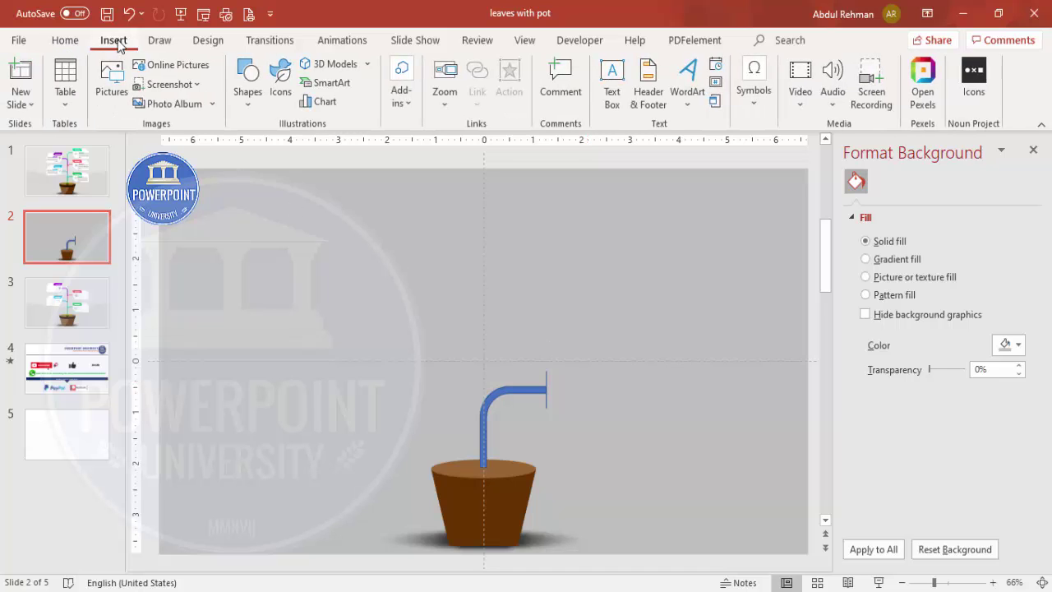
pyautogui.click(248, 106)
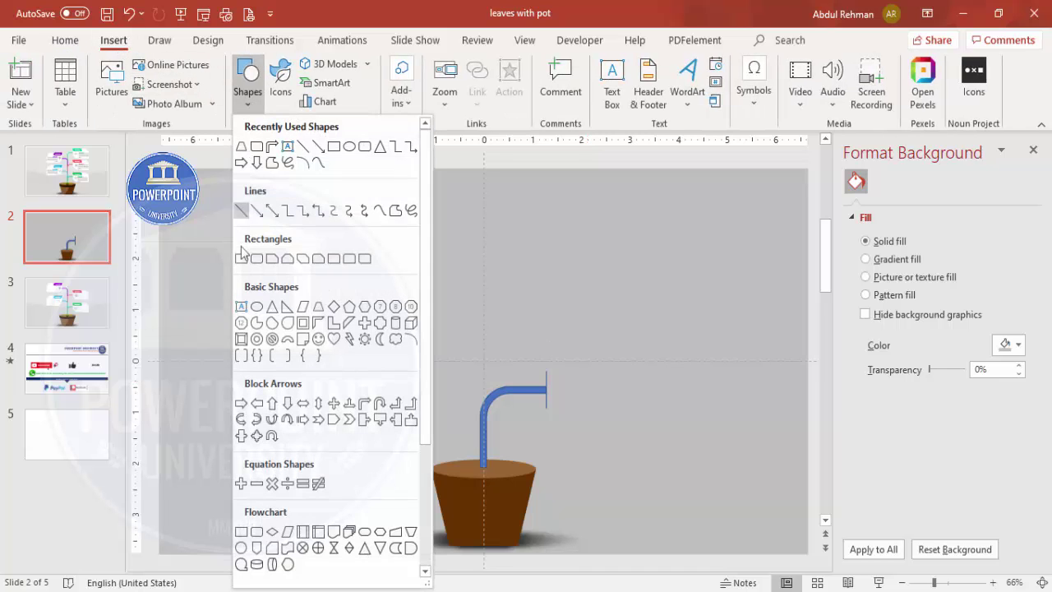
pyautogui.click(268, 262)
pyautogui.moveTo(535, 356); pyautogui.dragTo(601, 428)
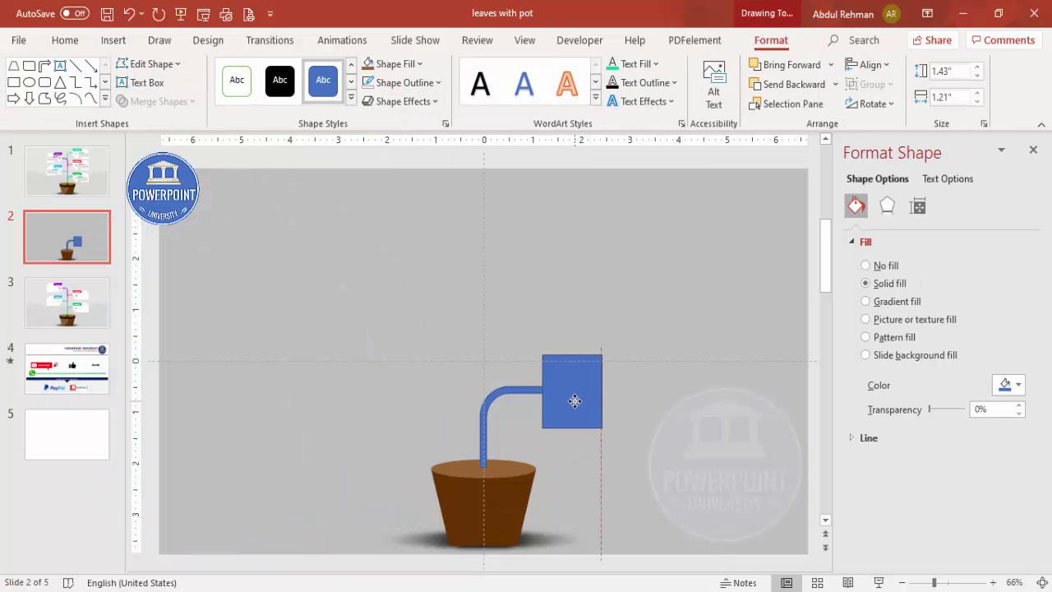
# Subtract the rectangle from the stem and remove the stem's outline.
pyautogui.click(502, 391)
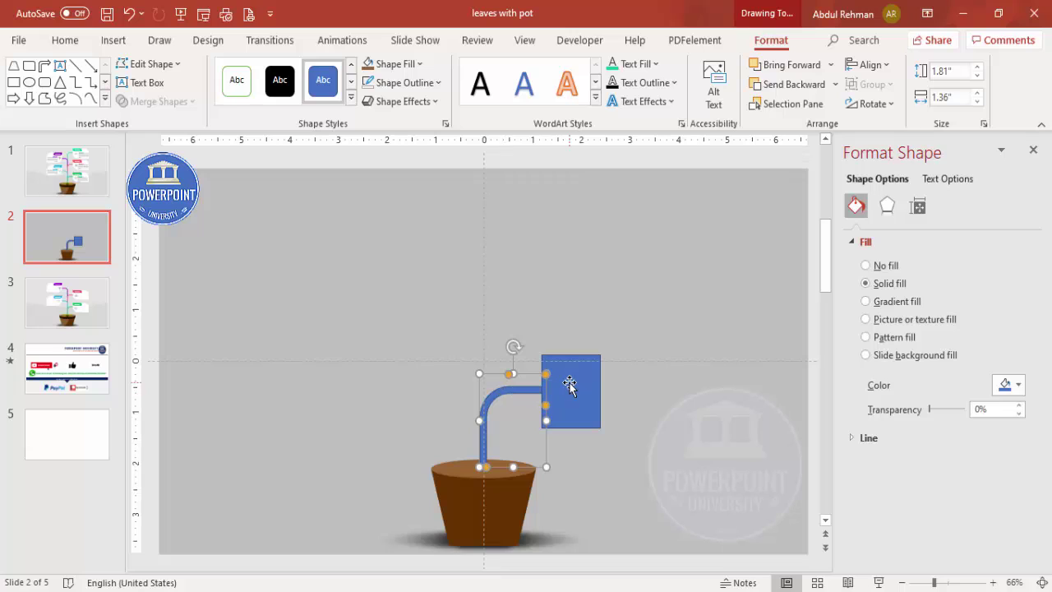
pyautogui.keyDown('shift'); pyautogui.click(569, 385); pyautogui.keyUp('shift')
pyautogui.click(156, 101)
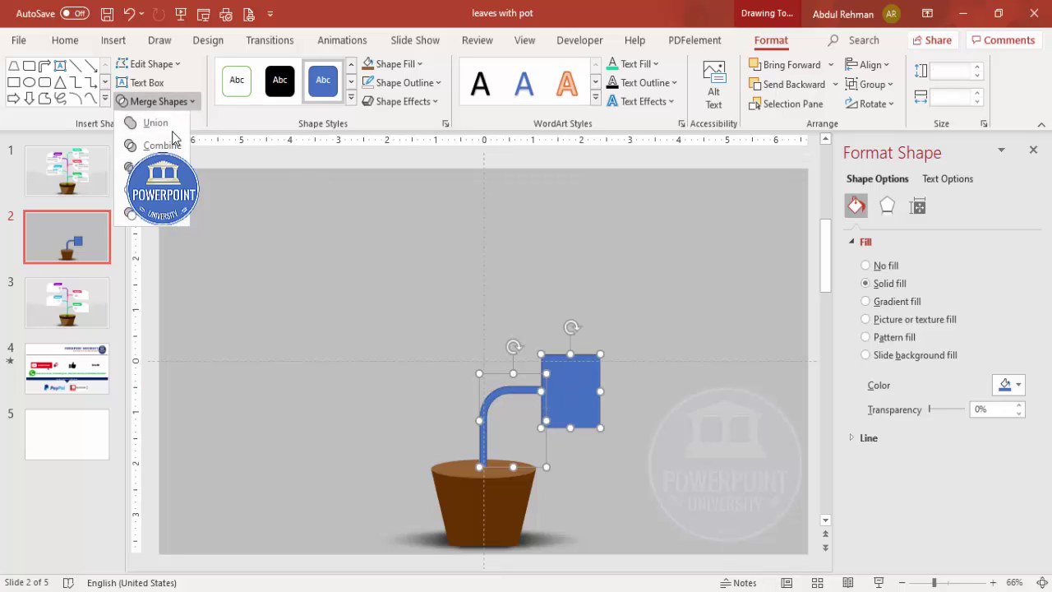
pyautogui.click(178, 217)
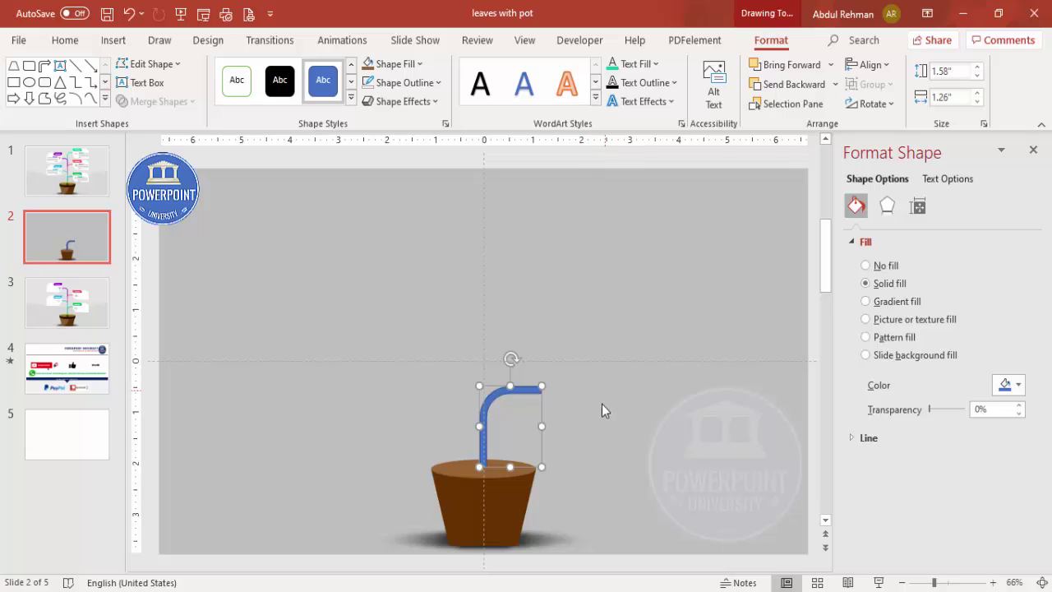
pyautogui.click(420, 82)
pyautogui.click(407, 306)
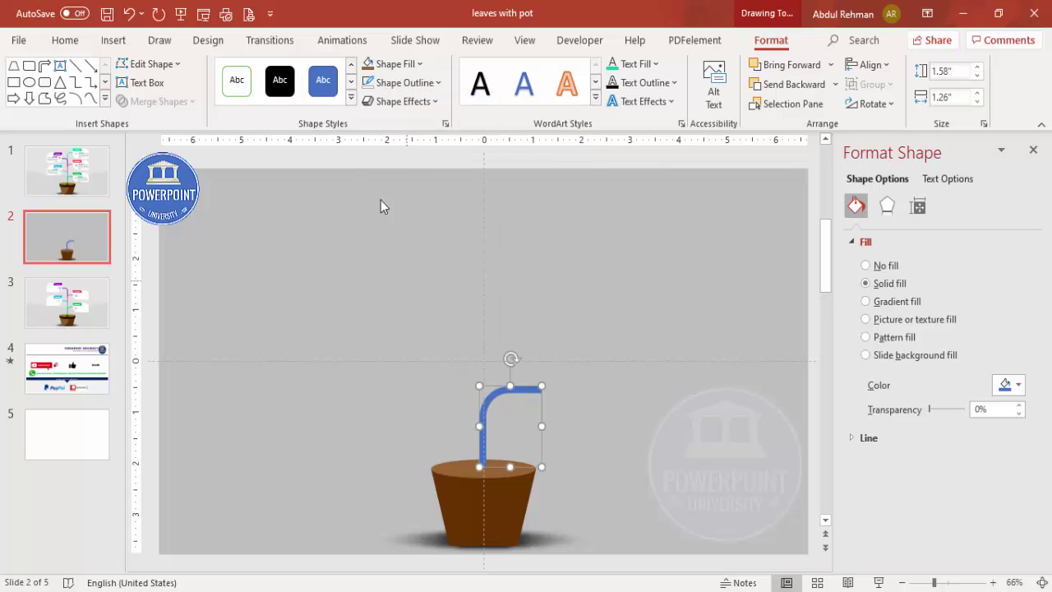
pyautogui.click(391, 64)
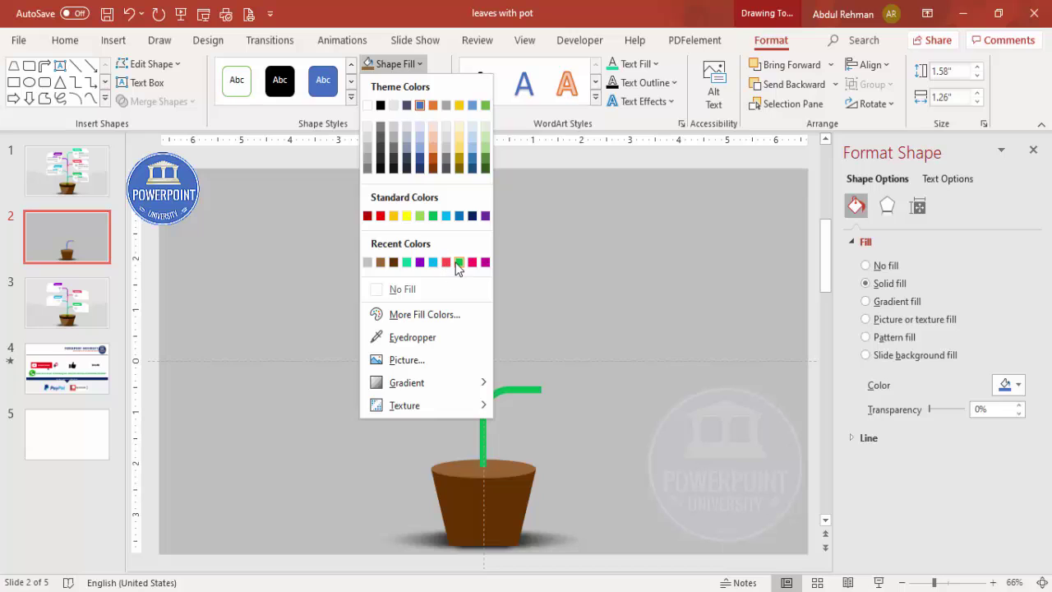